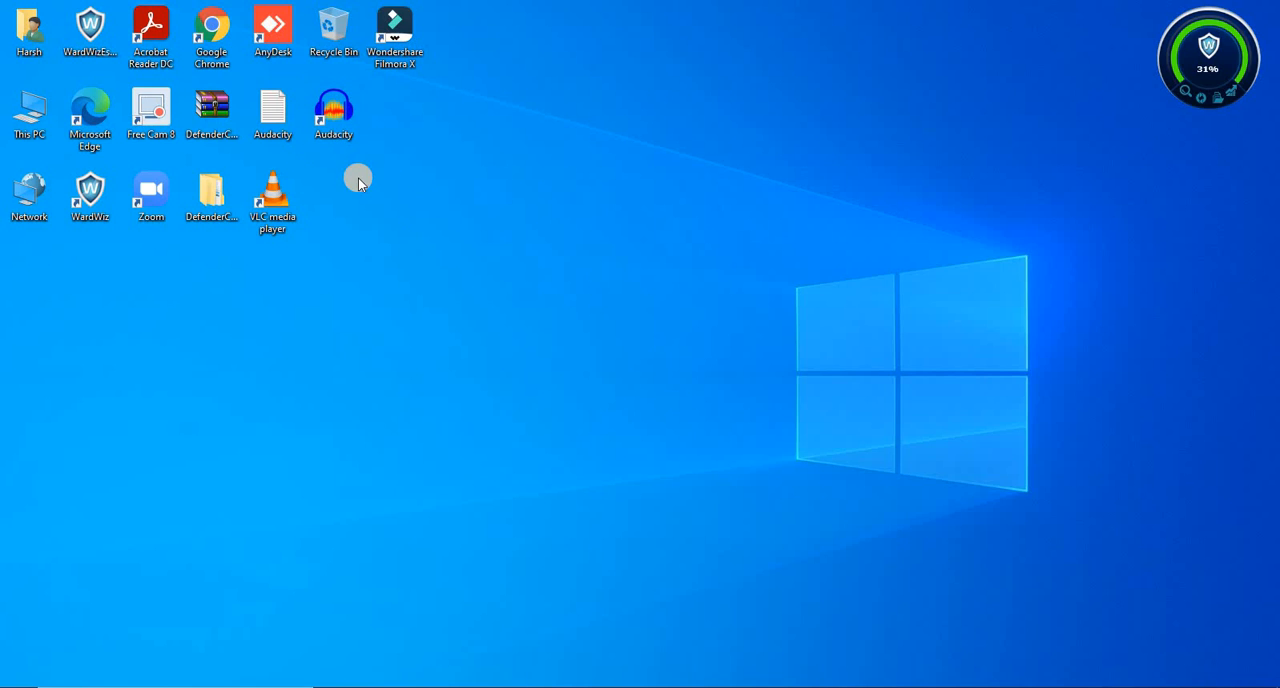
Launch Audacity, dismiss its welcome message, maximize the window and review the available recording devices
double_click(336, 115)
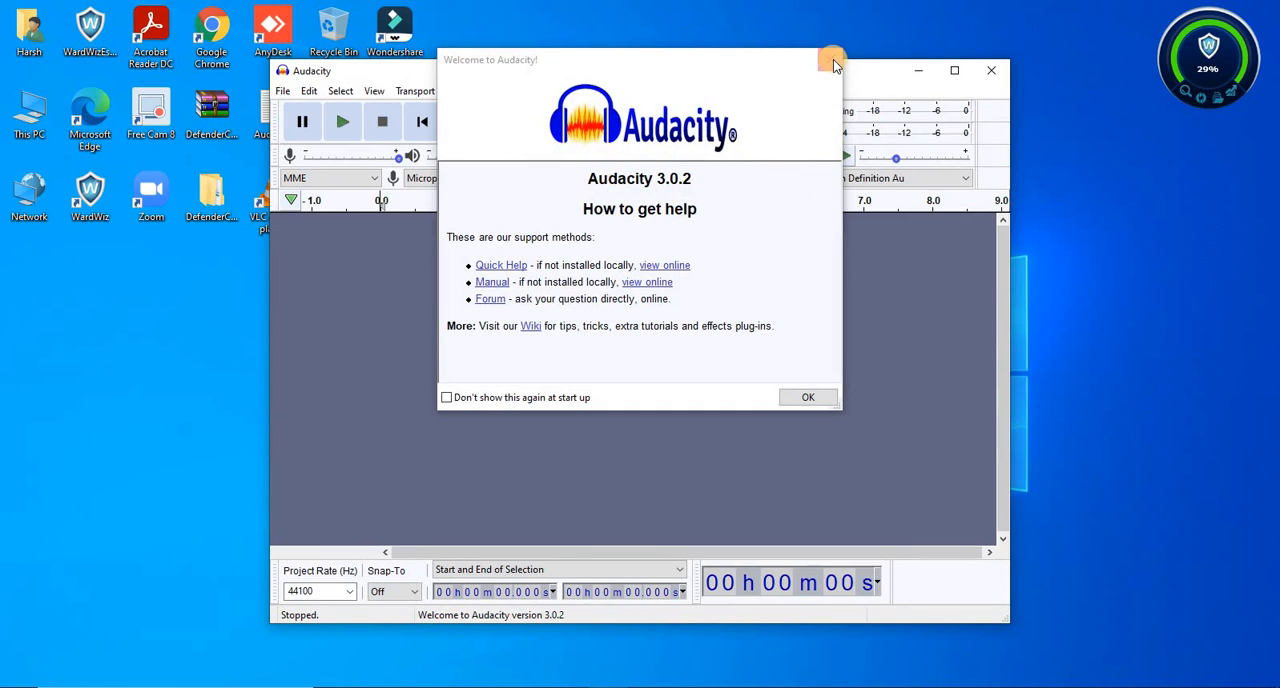
click(932, 69)
click(956, 66)
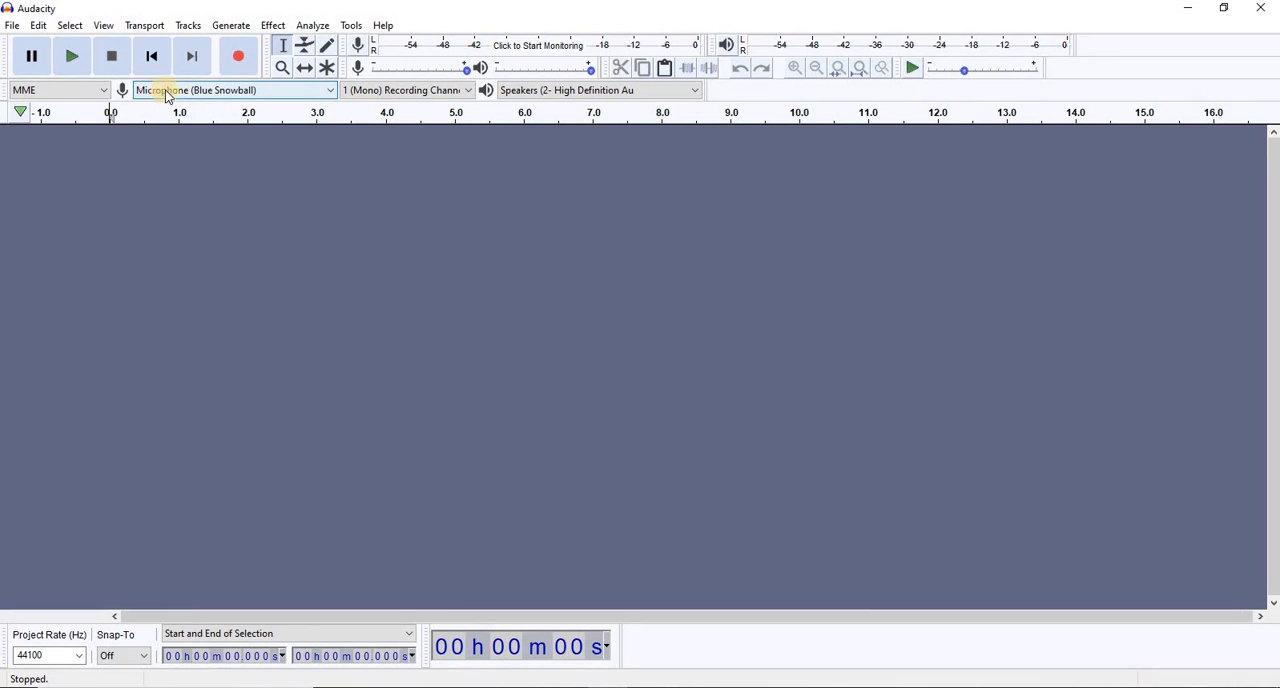
click(216, 93)
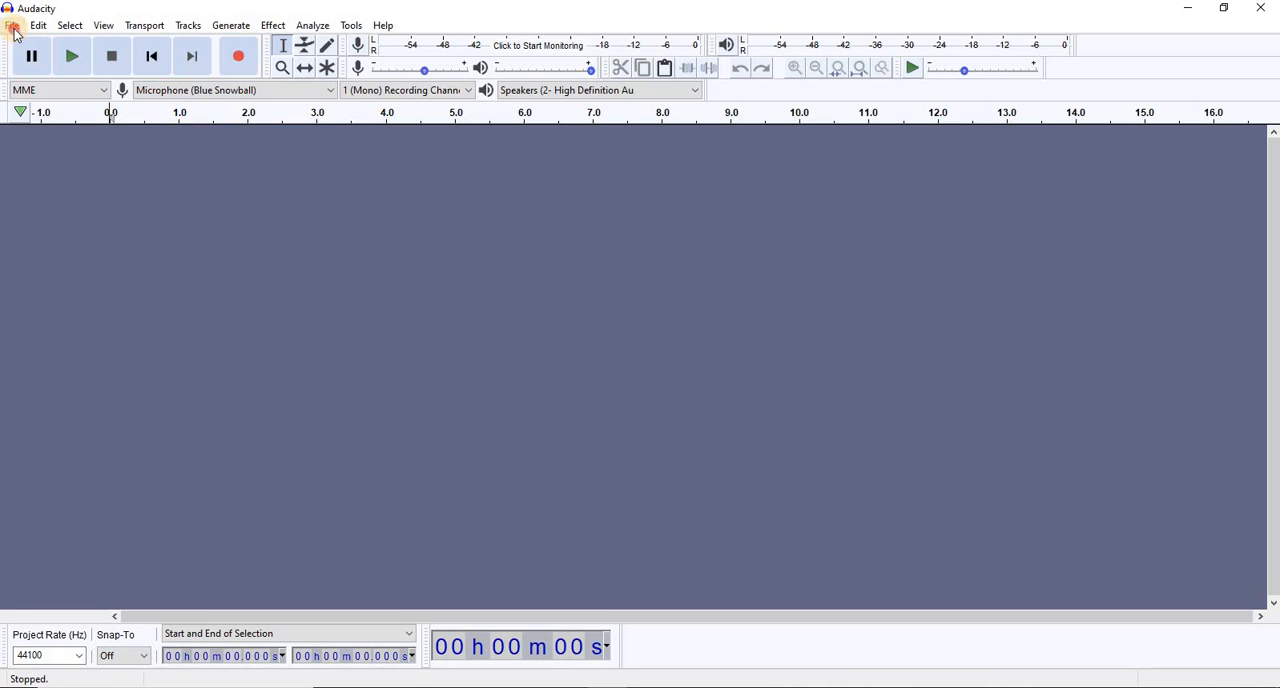
Save the empty project to the Desktop under the name "VO ProjectE Learning"
click(13, 28)
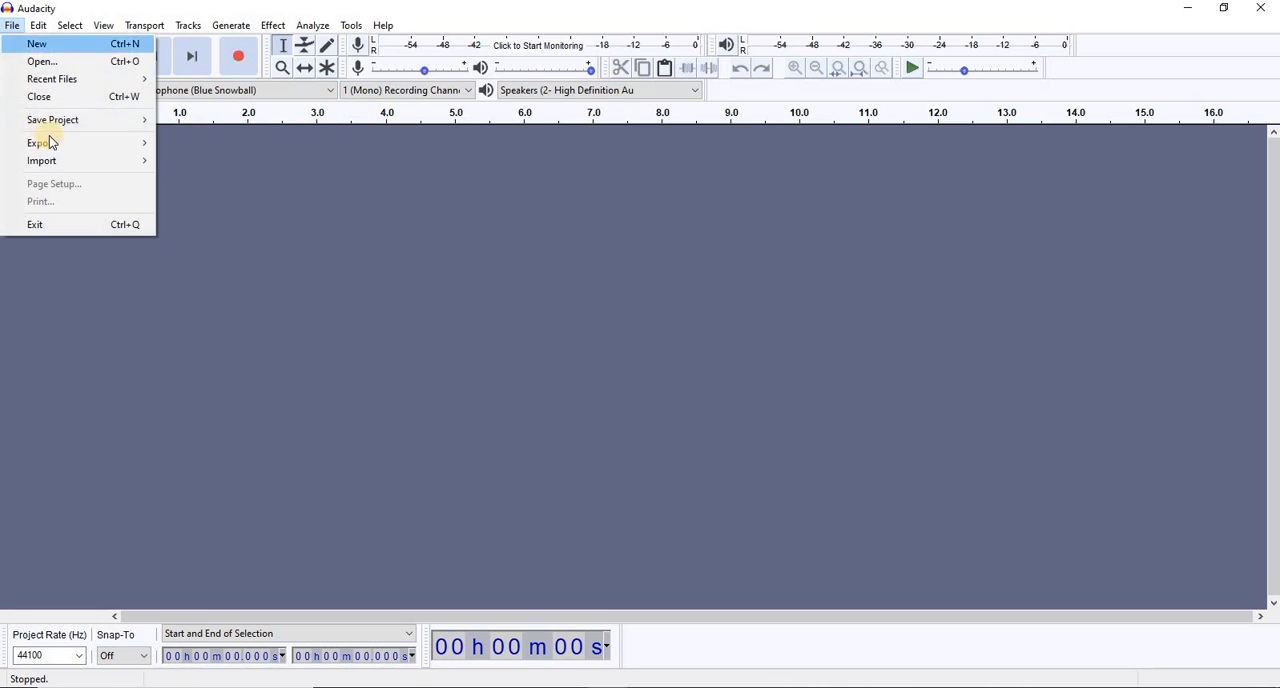
mouse_move(57, 120)
click(195, 121)
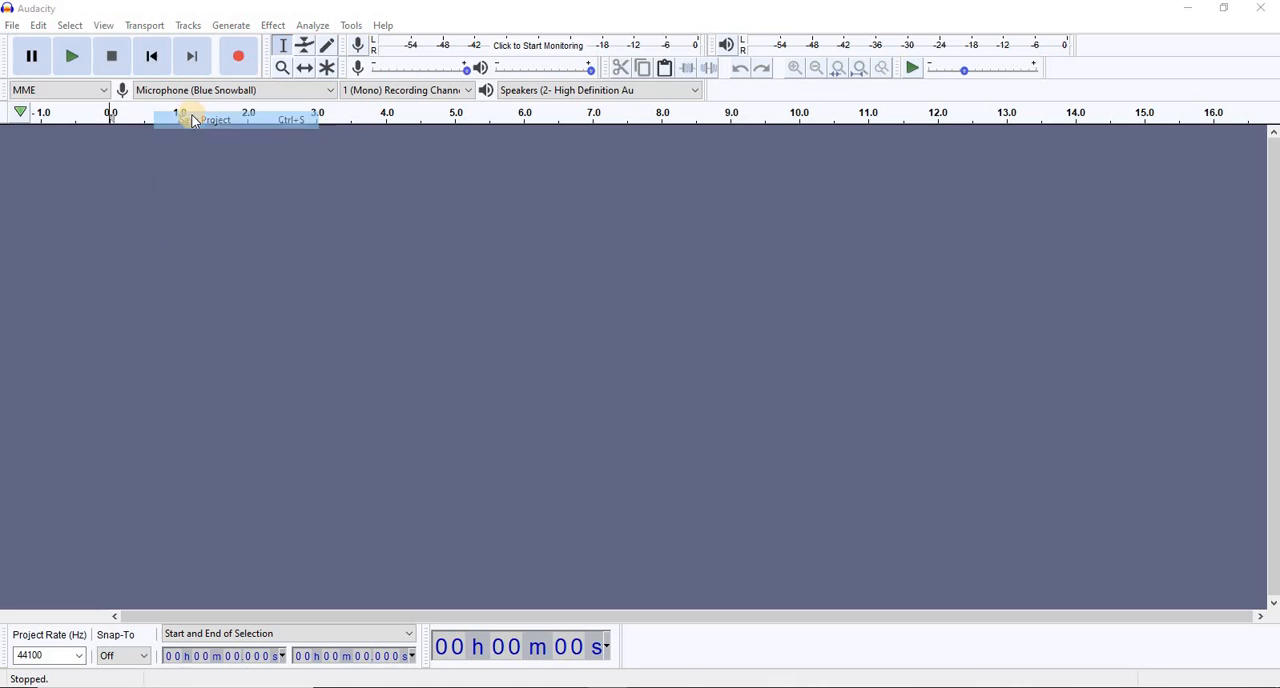
click(659, 393)
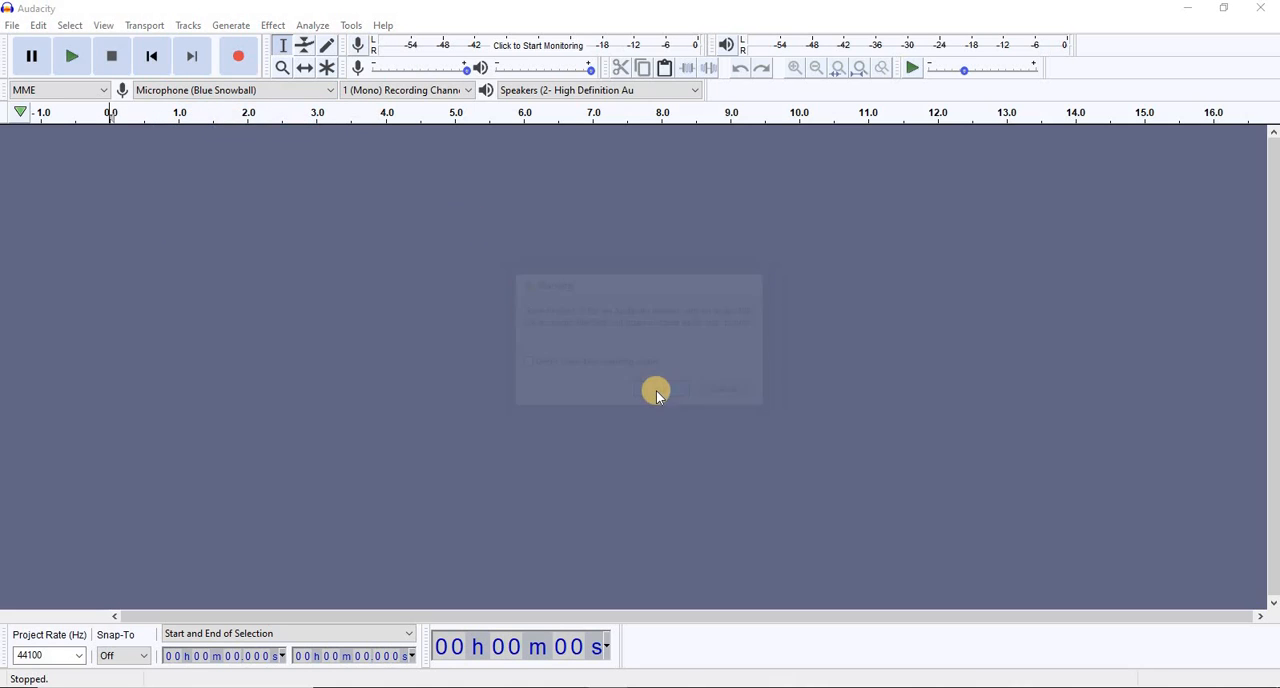
click(40, 160)
text(VO Project)
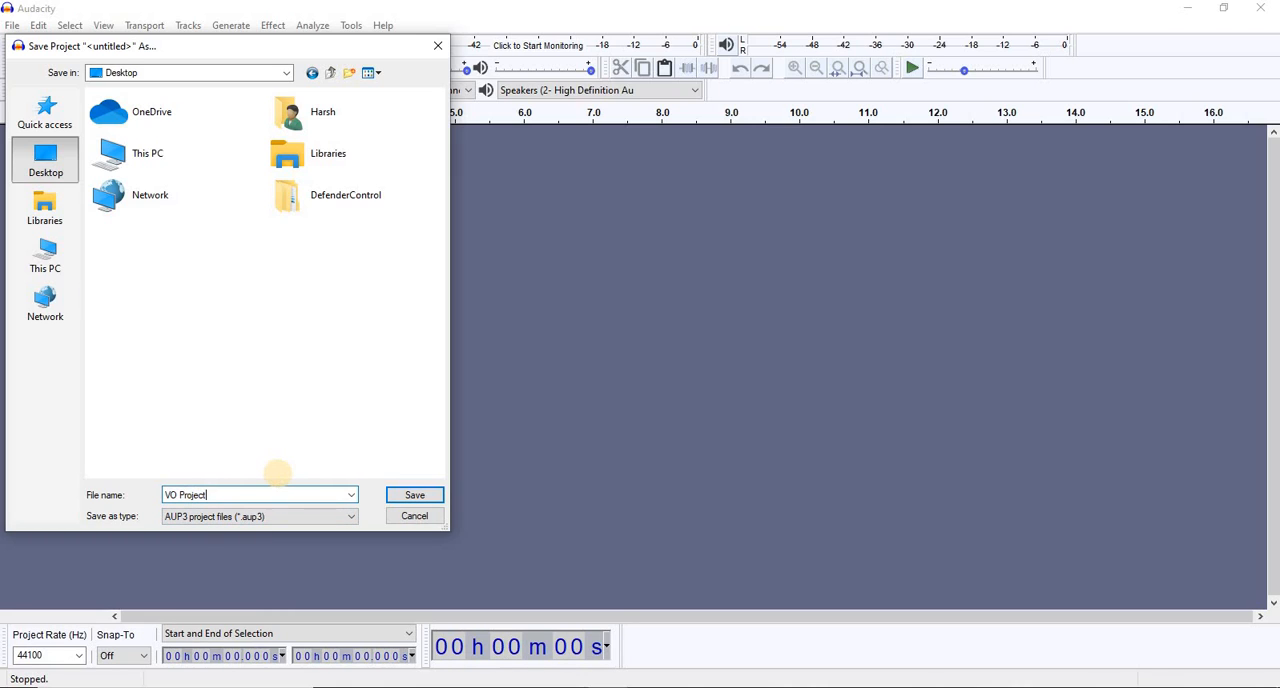
text(E Learning)
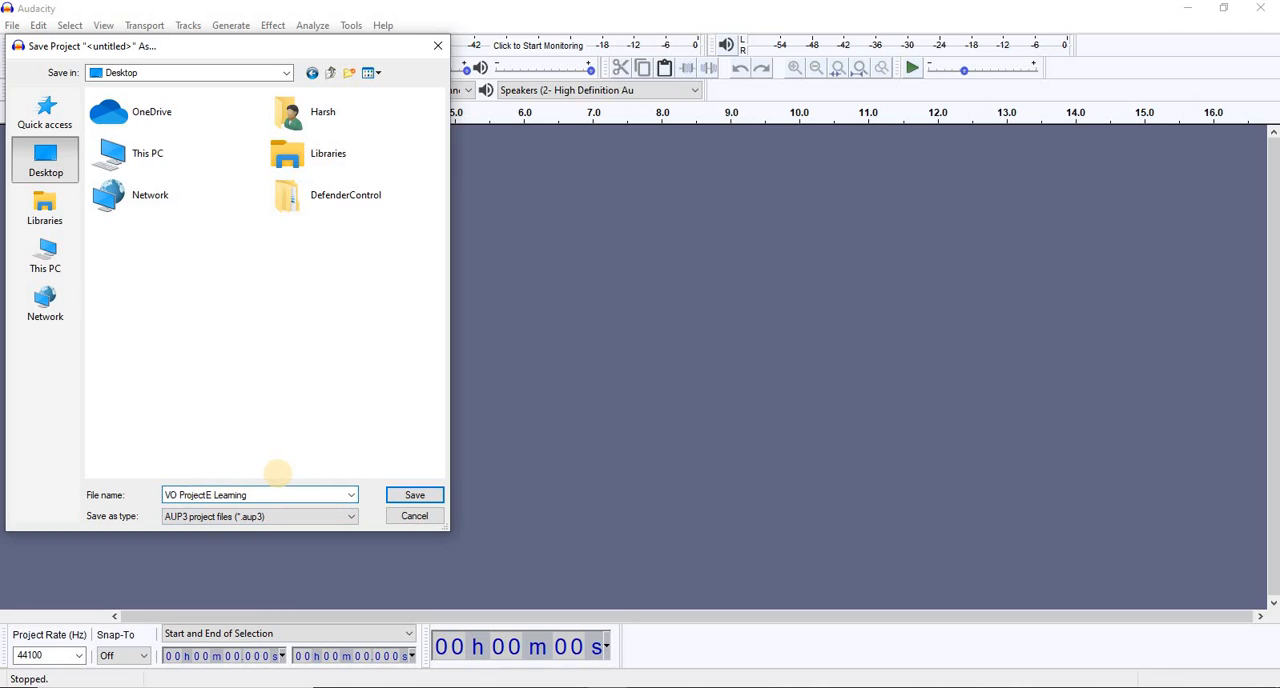
click(416, 496)
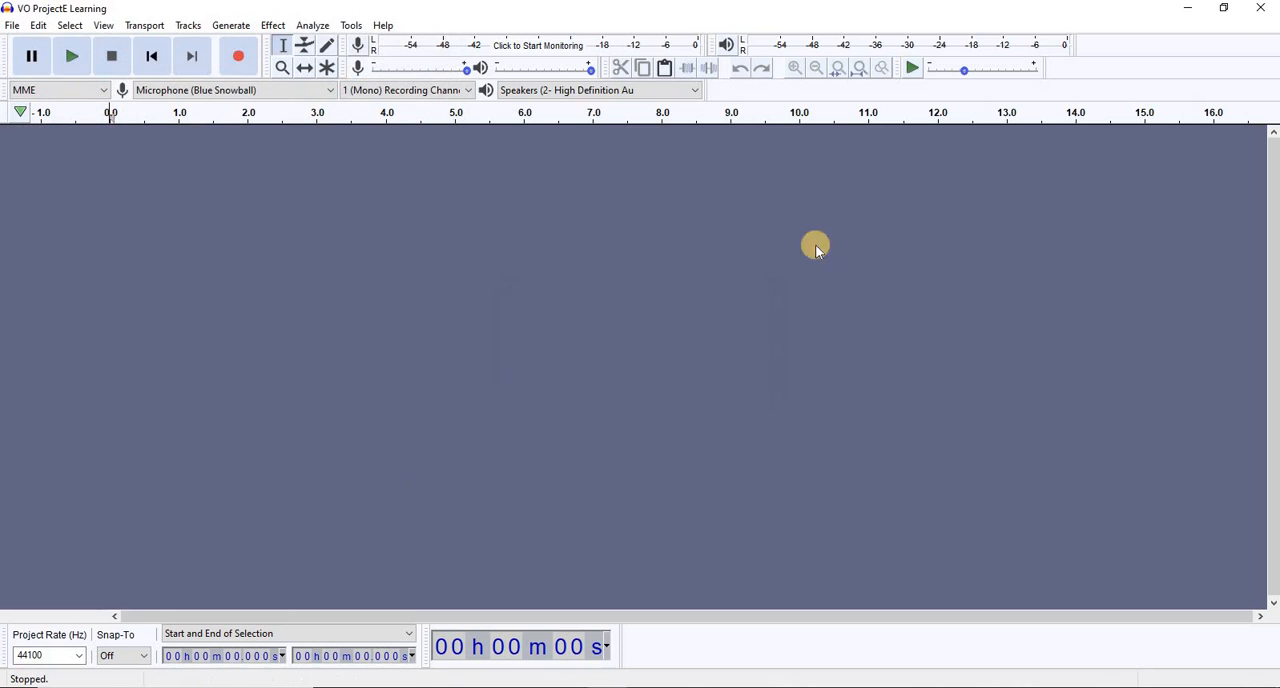
Close the project and move its file next to the Audacity shortcut on the desktop
click(1261, 20)
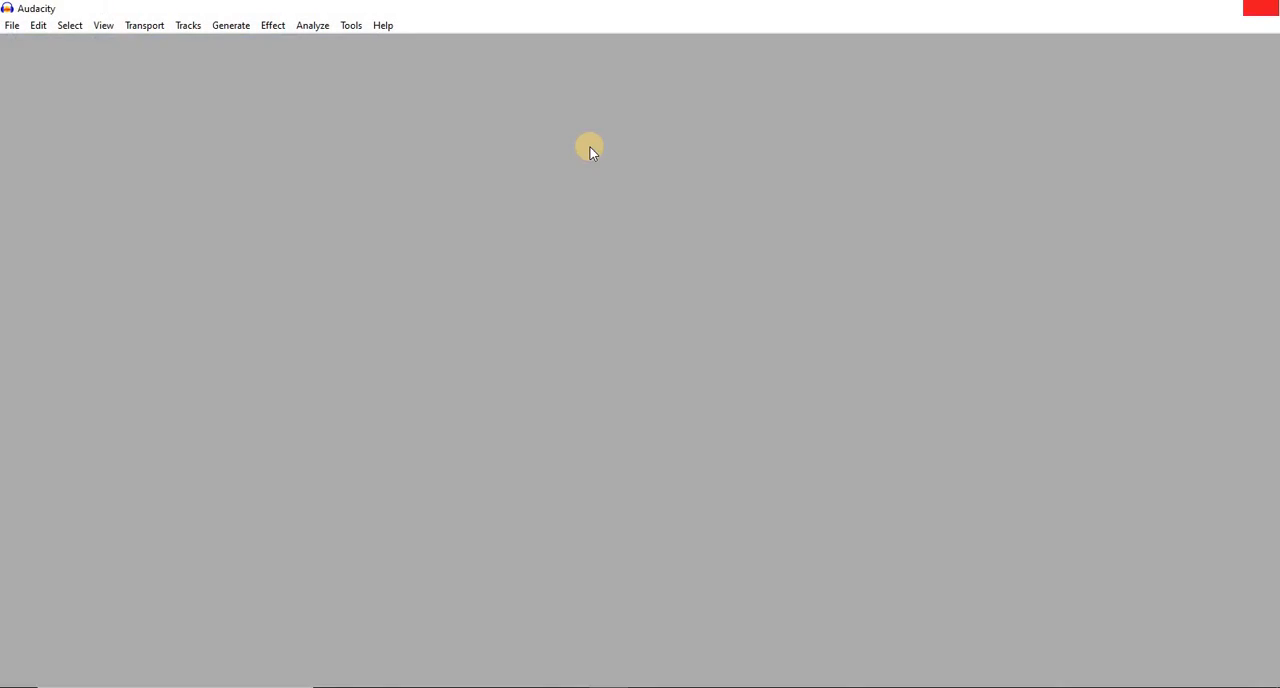
drag(40, 299, 395, 132)
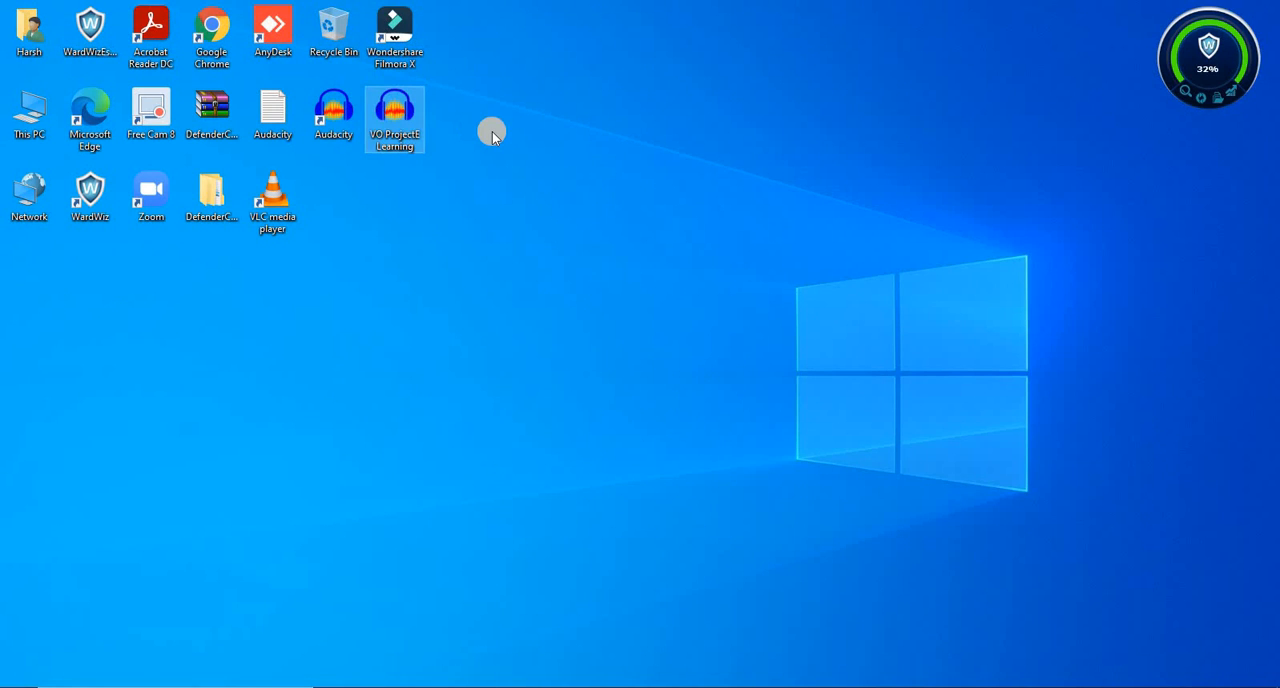
Reopen the VO ProjectE Learning file from the desktop, dismiss the welcome message and maximize the window
double_click(395, 130)
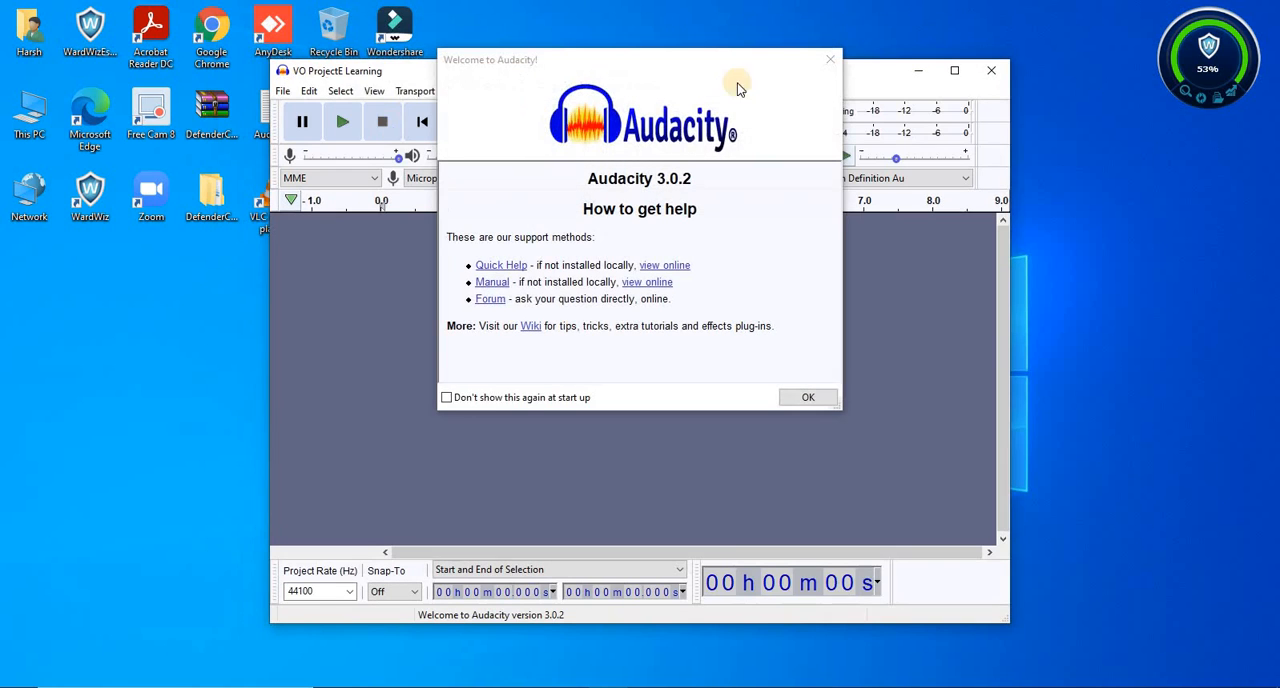
click(830, 59)
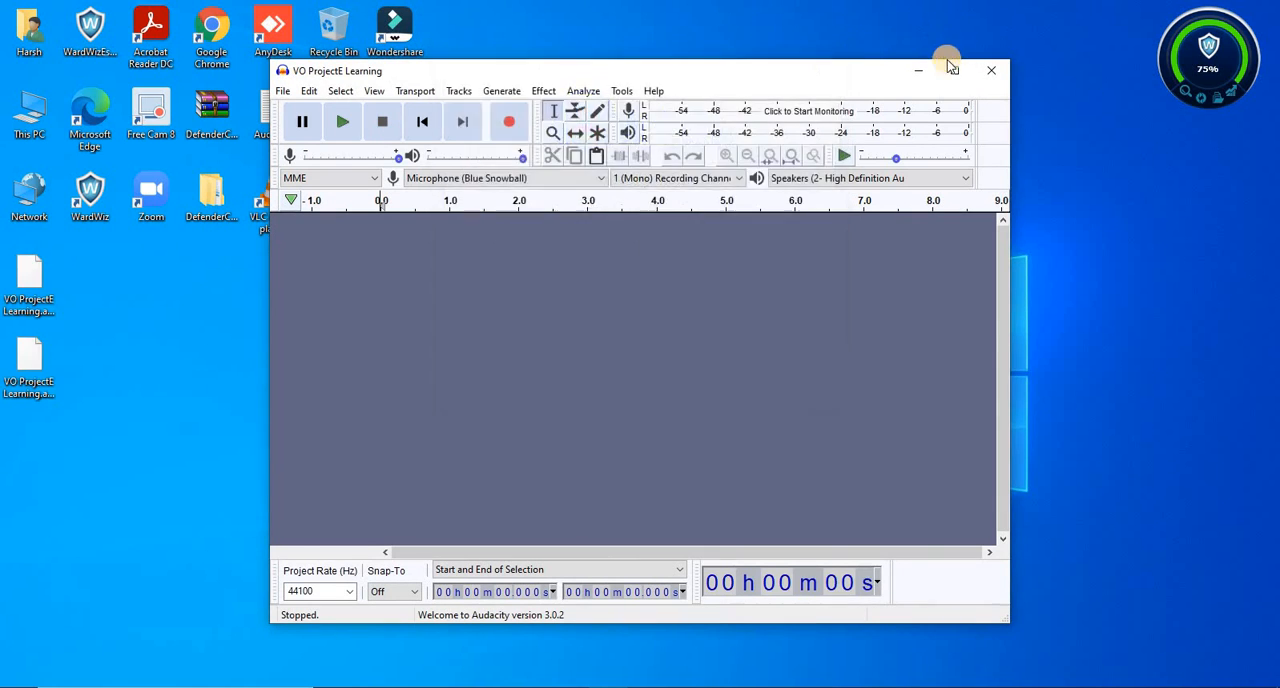
click(952, 72)
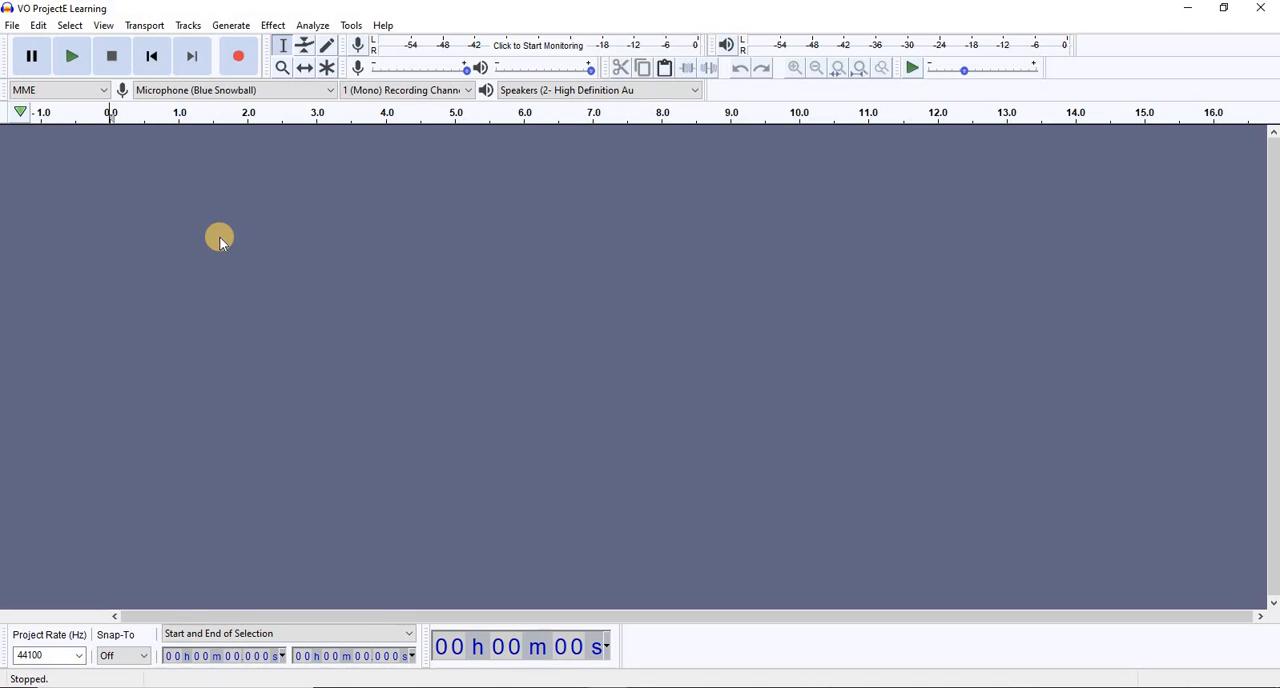
Record about 42 seconds of mono voice-over from the Blue Snowball microphone, pausing and resuming between passages and ending on a pause
key(r)
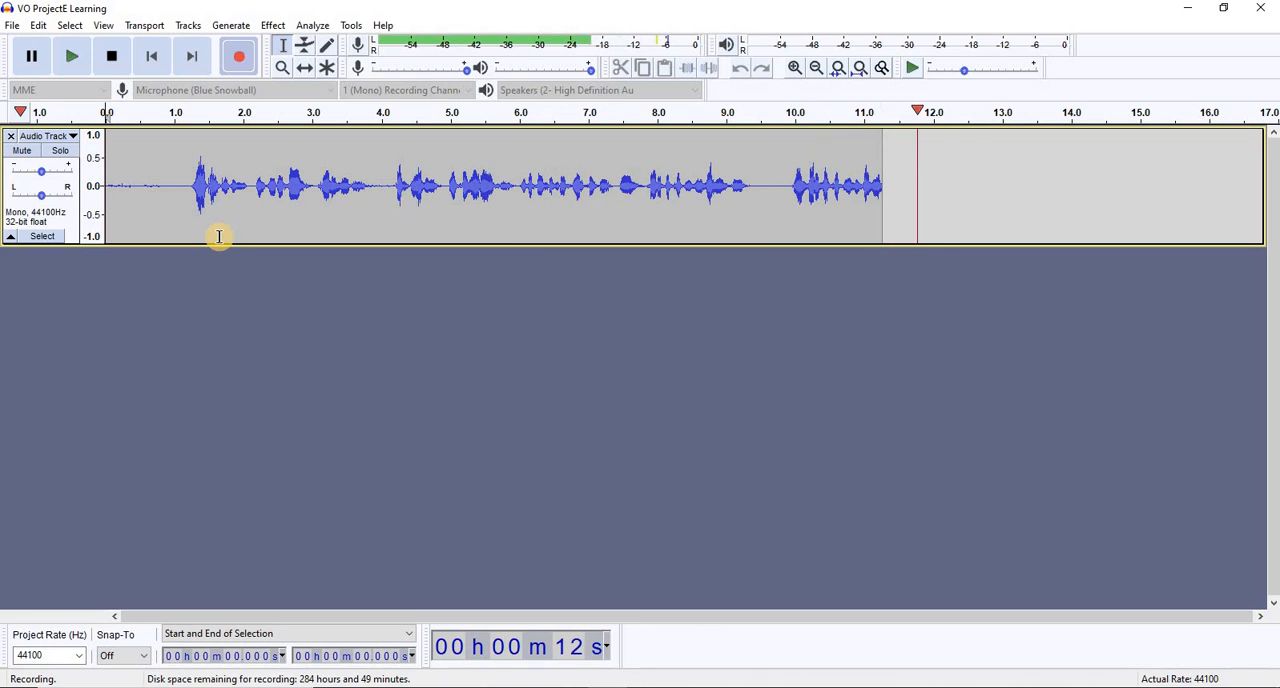
key(p)
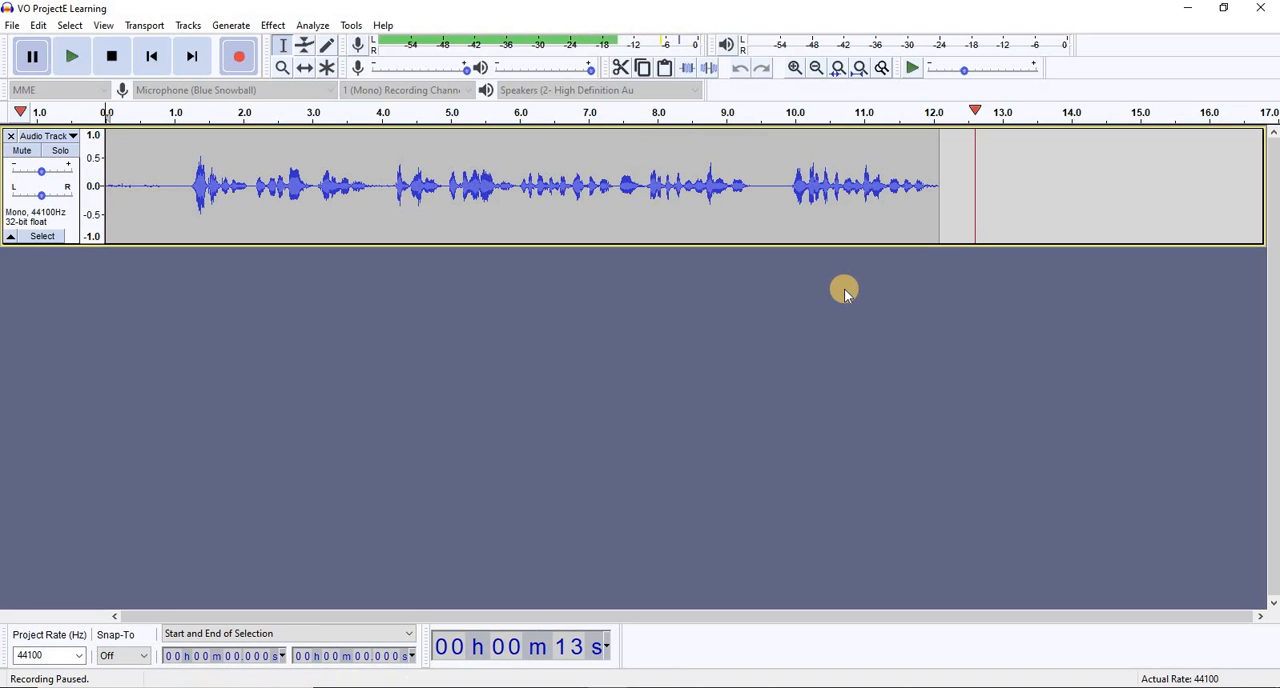
key(p)
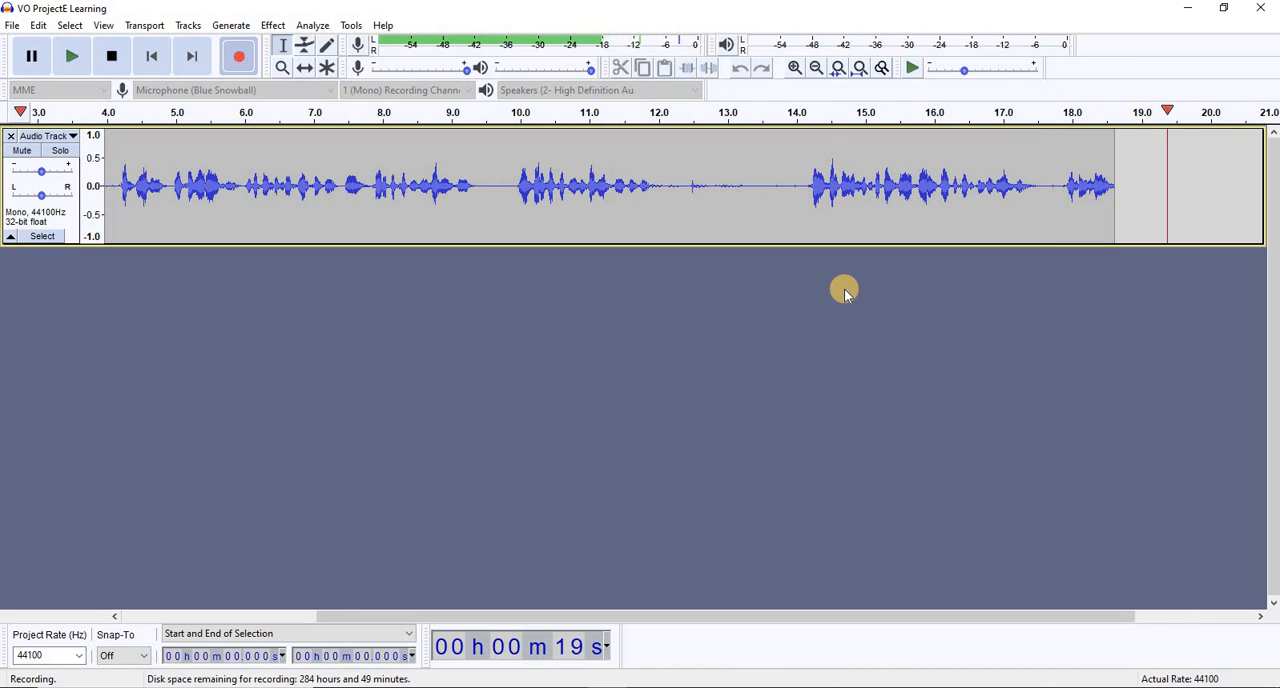
key(p)
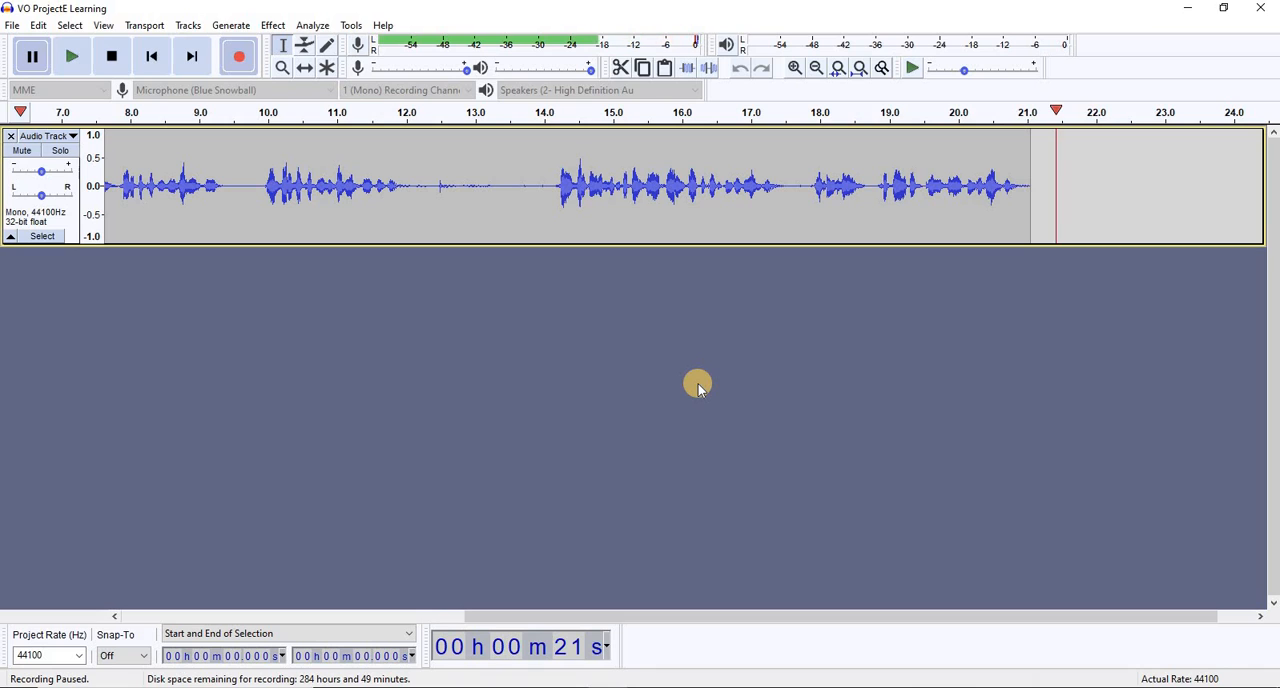
key(p)
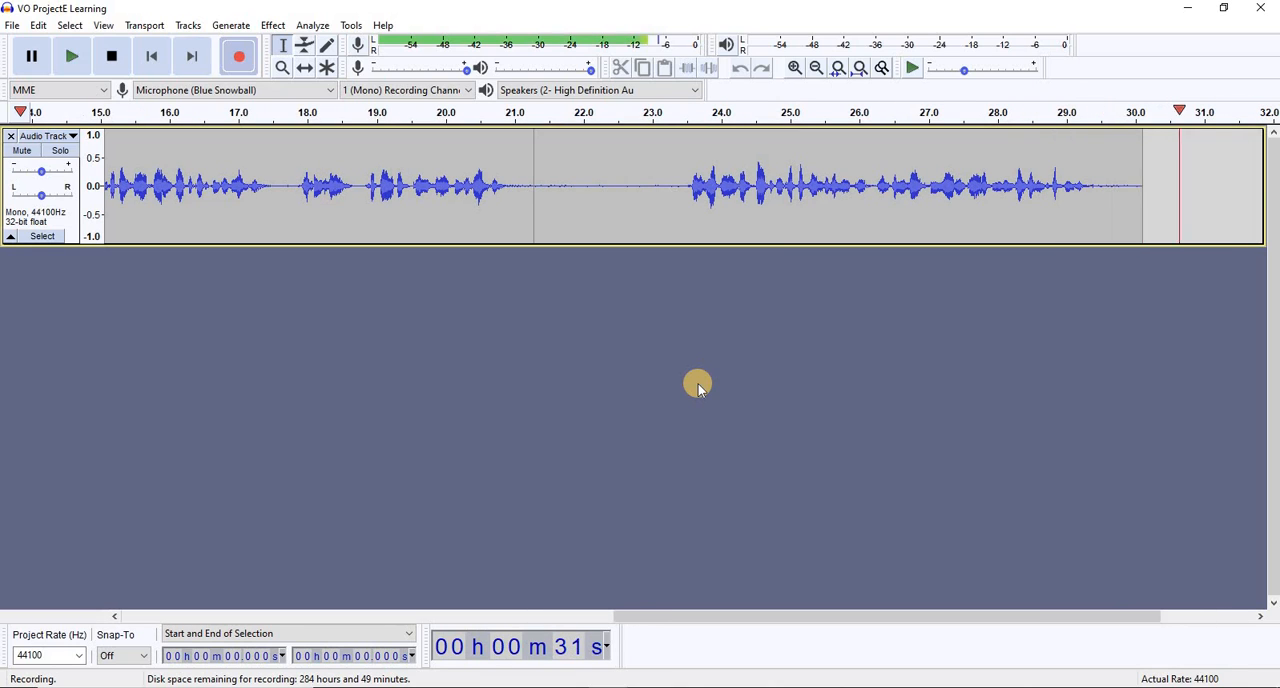
key(p)
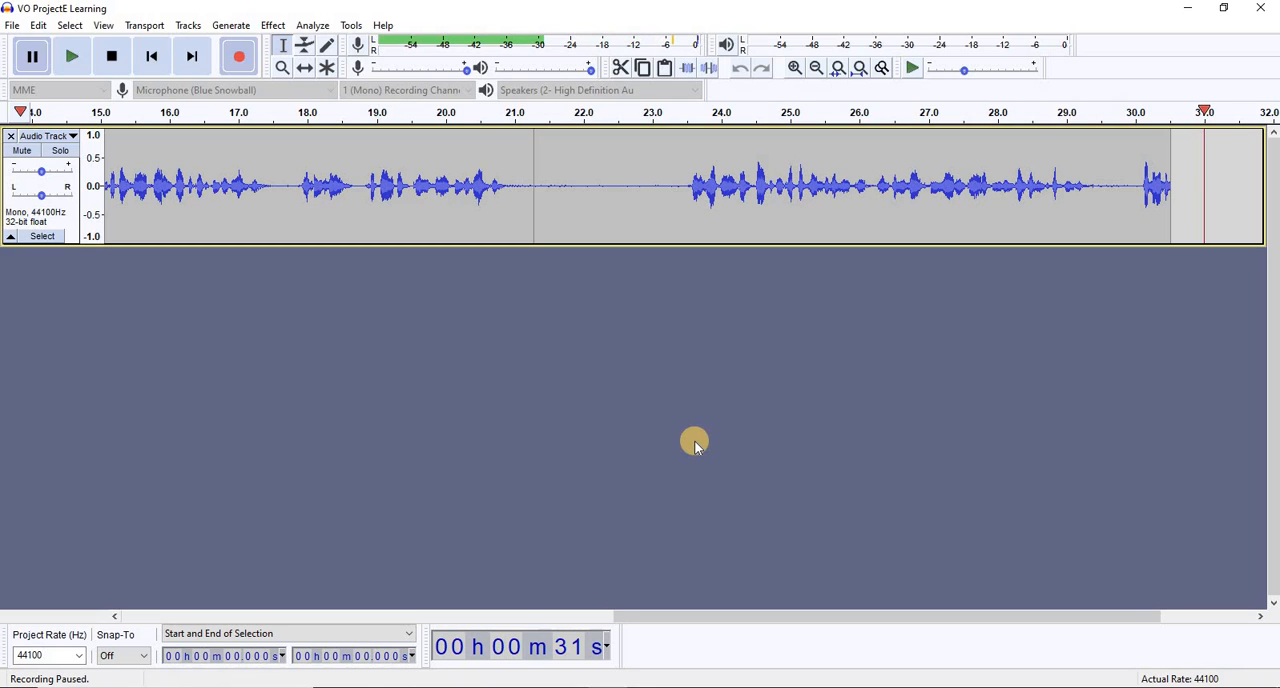
key(p)
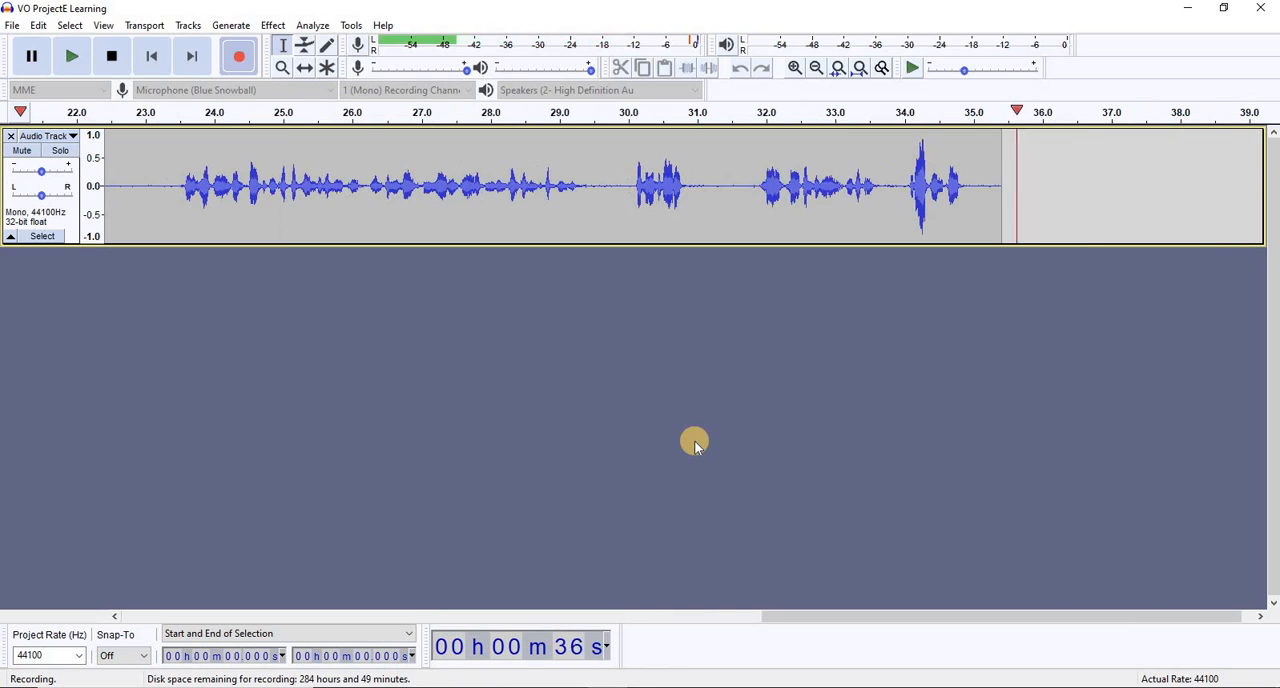
key(p)
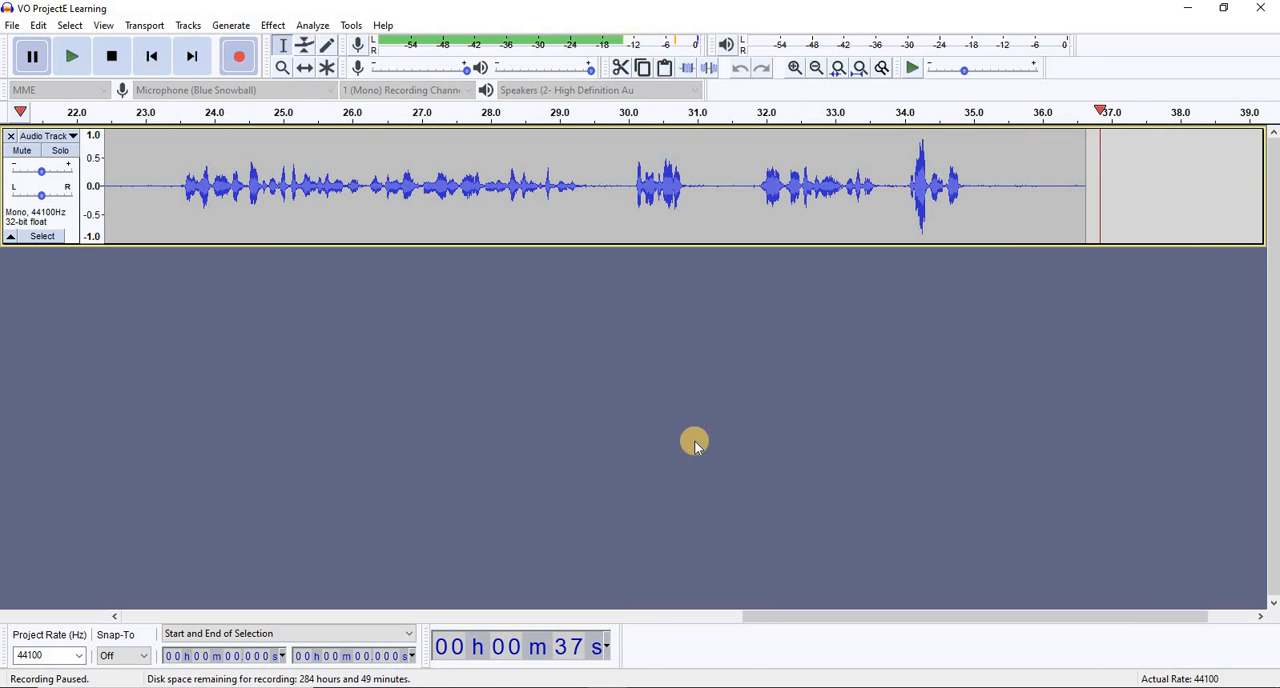
key(p)
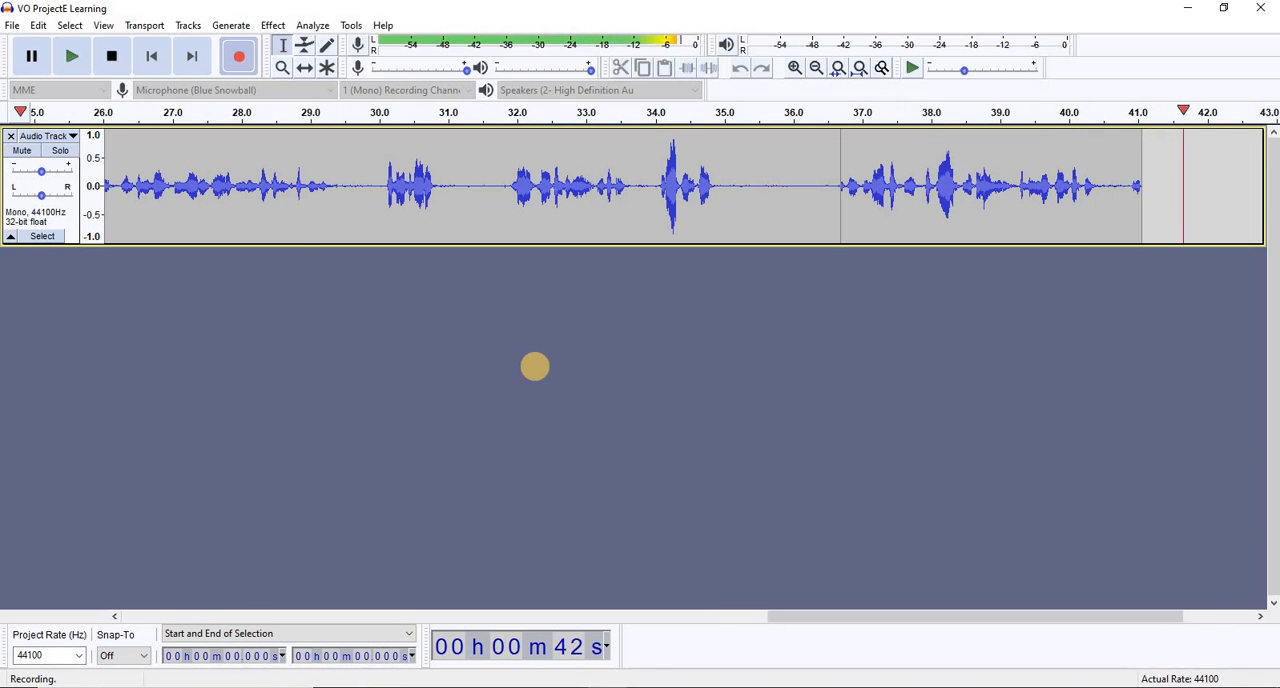
key(p)
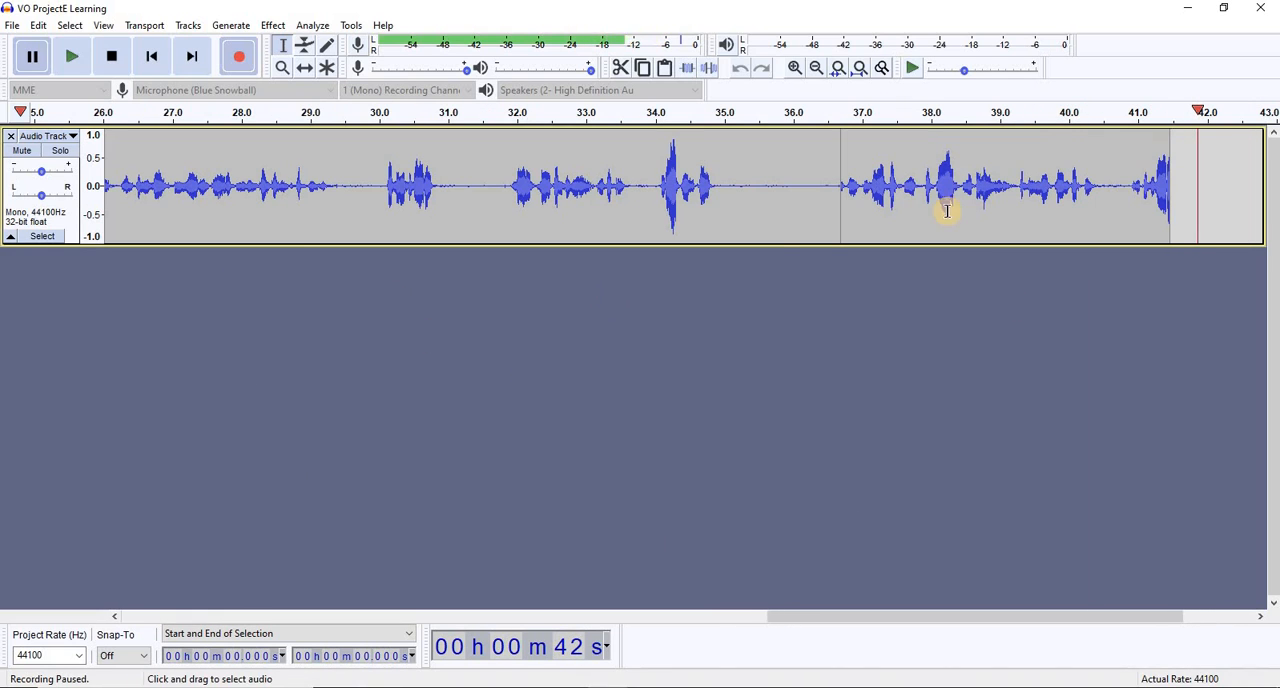
Save the project with the recorded voice-over
click(12, 25)
mouse_move(40, 120)
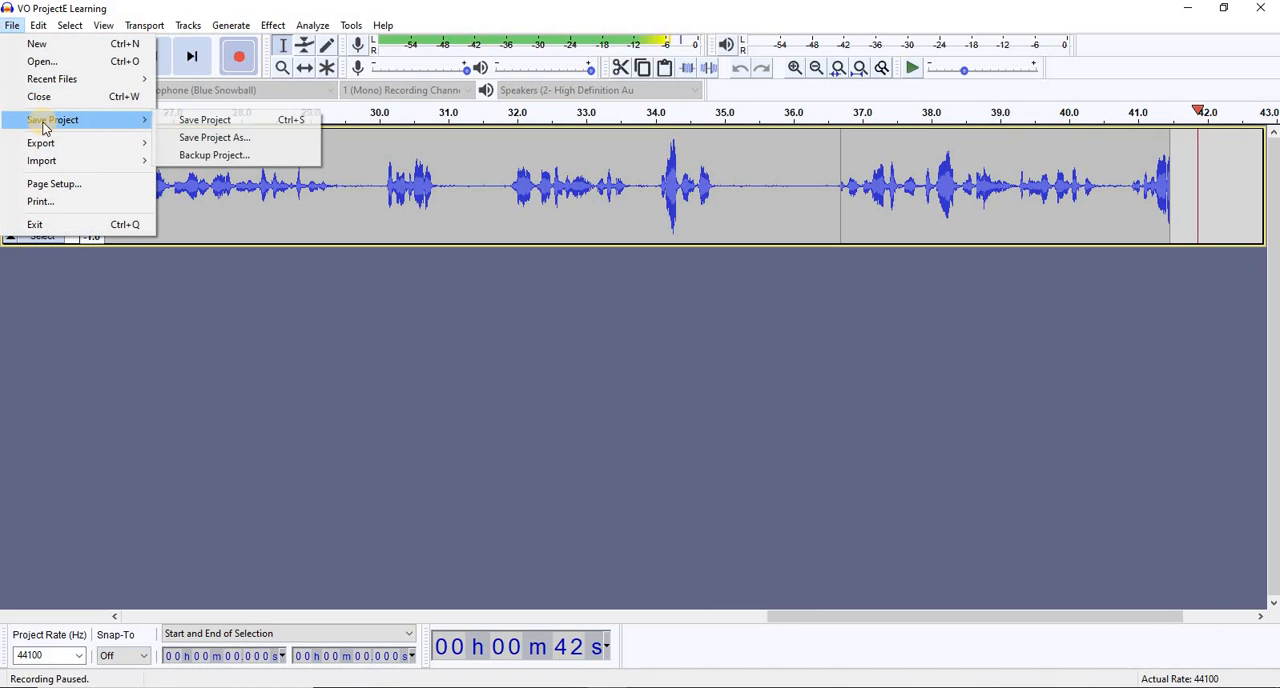
click(206, 121)
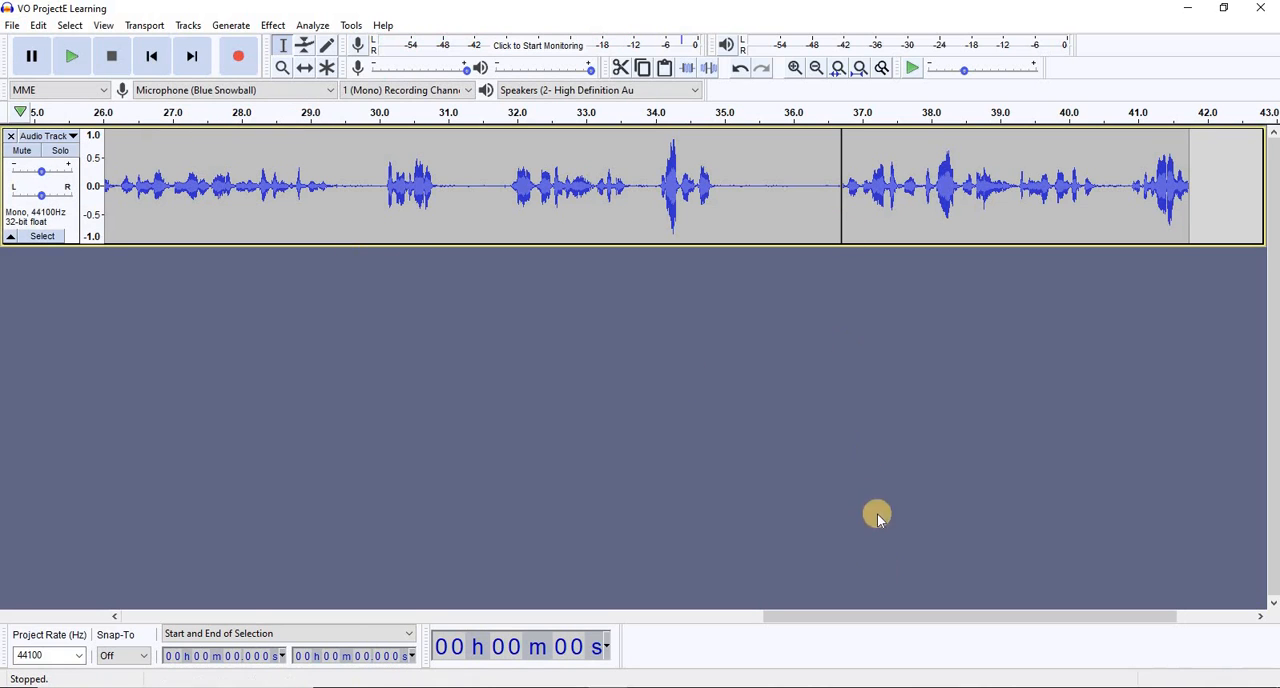
Select the silence from about 0.1 to 0.9 seconds before the speech and capture it as the Noise Reduction profile
drag(869, 620, 302, 535)
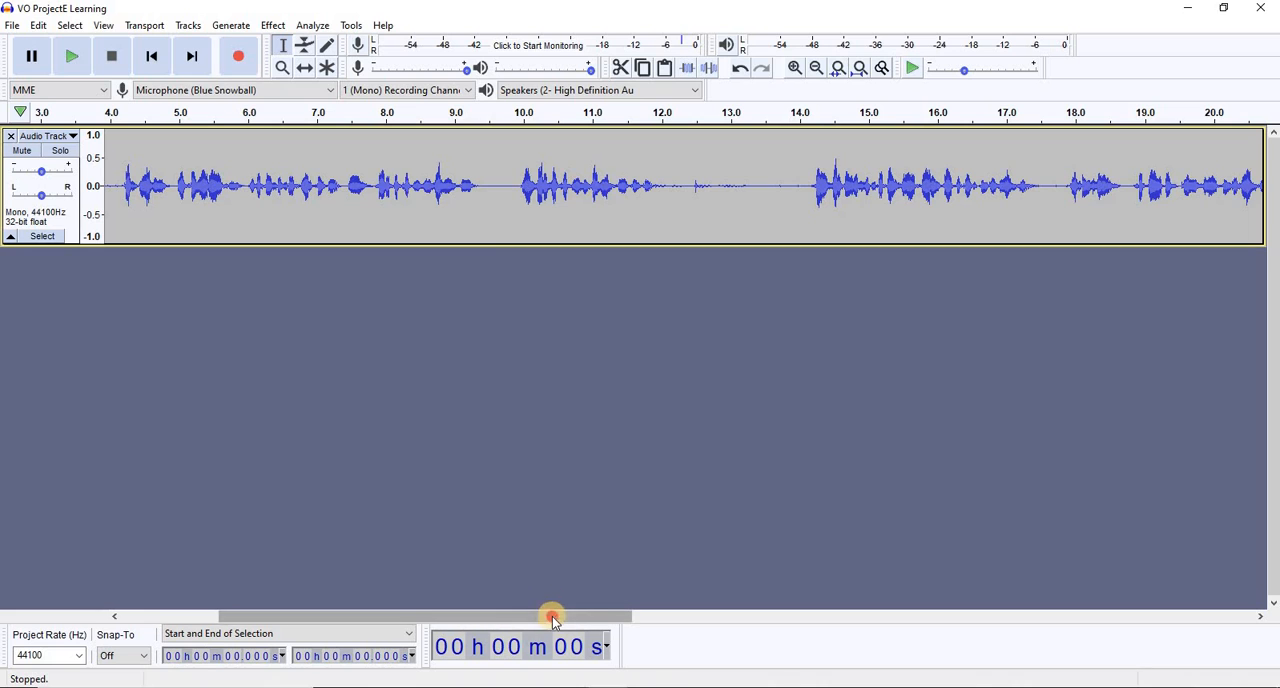
drag(551, 614, 858, 604)
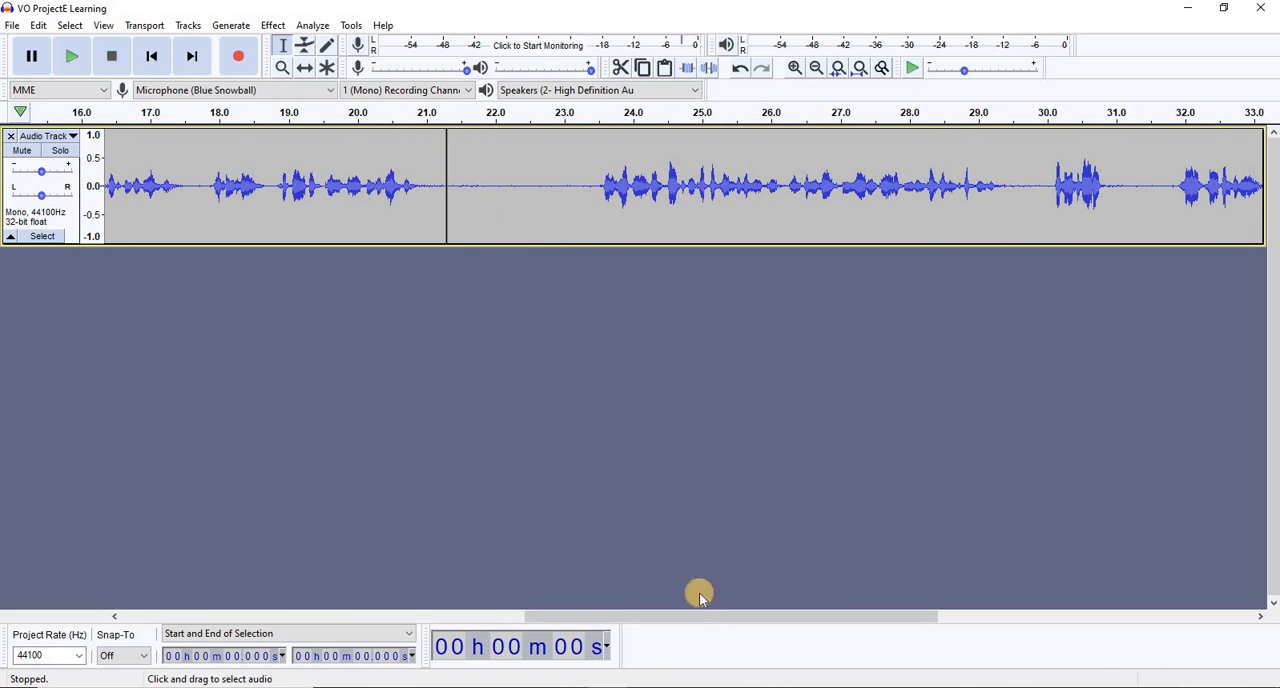
drag(683, 616, 209, 589)
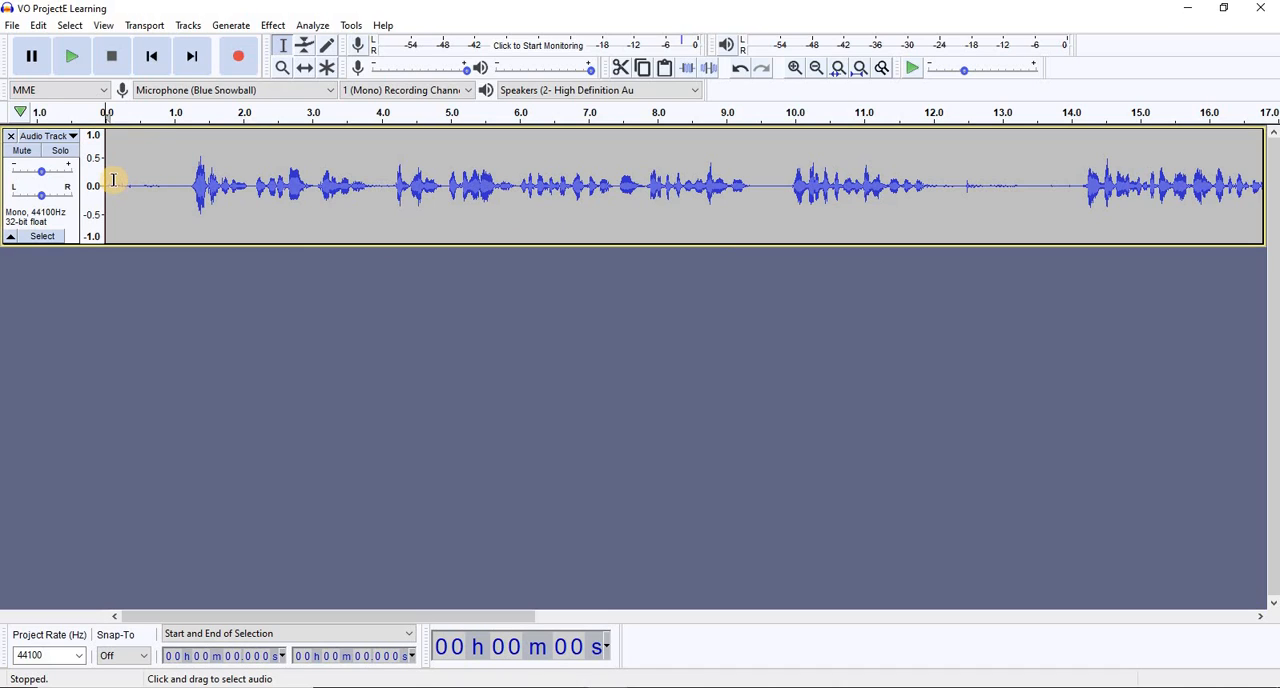
drag(113, 180, 169, 180)
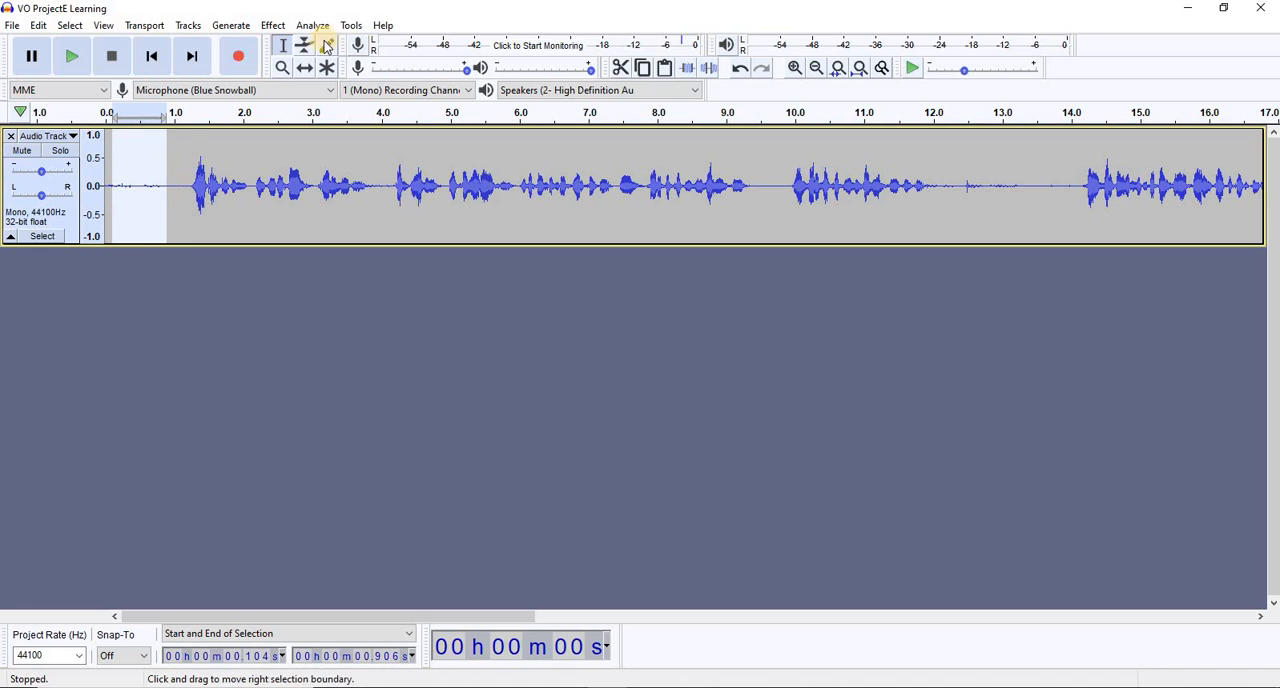
click(273, 25)
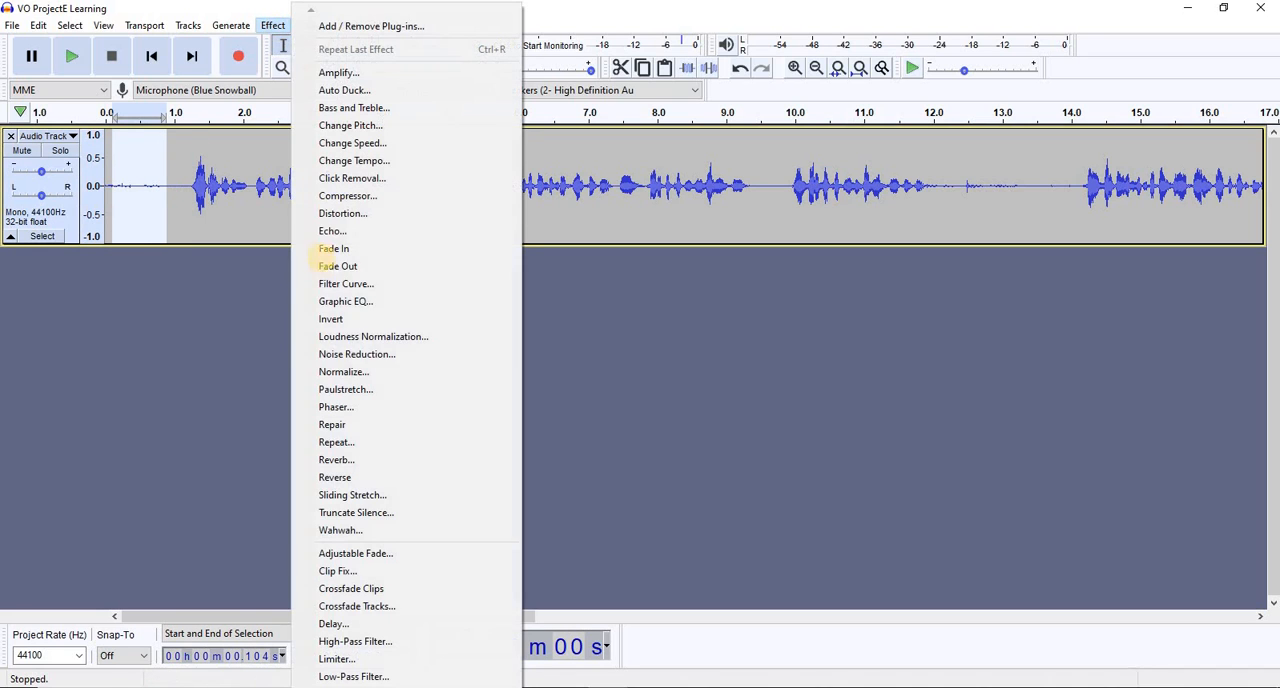
click(358, 354)
click(621, 274)
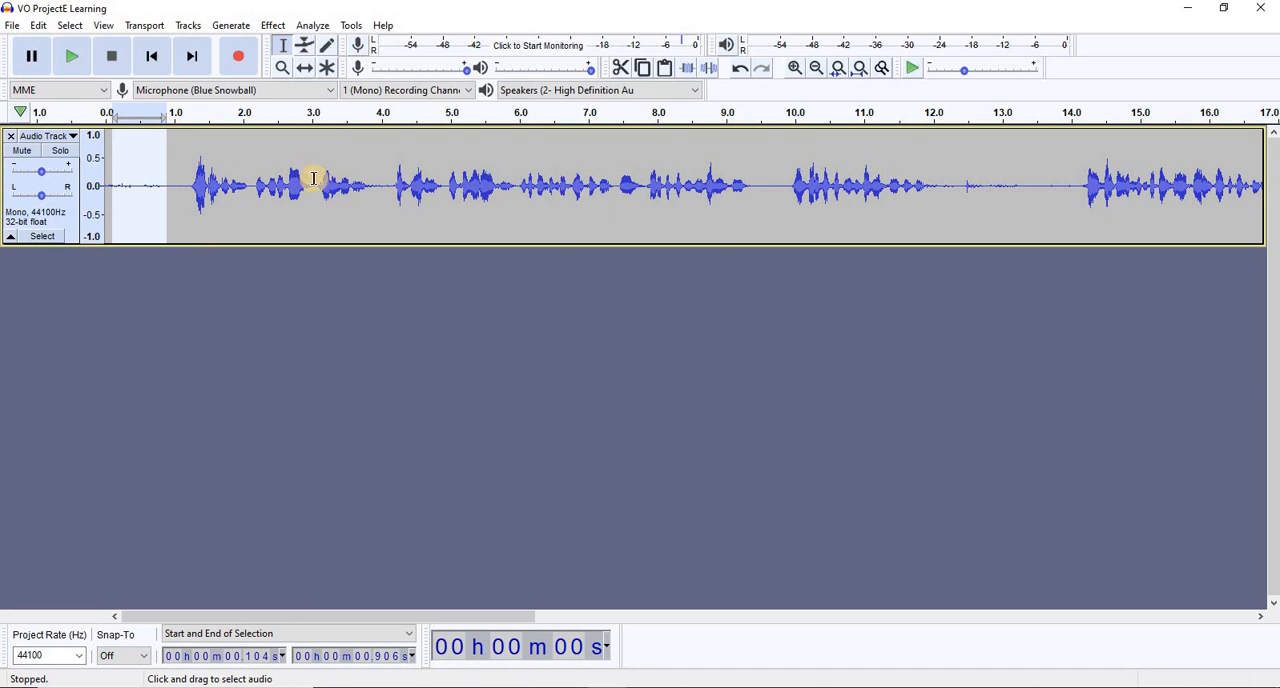
Apply Noise Reduction to the entire voice-over track with 12 dB reduction, sensitivity 6.00 and 3 frequency smoothing bands
click(362, 183)
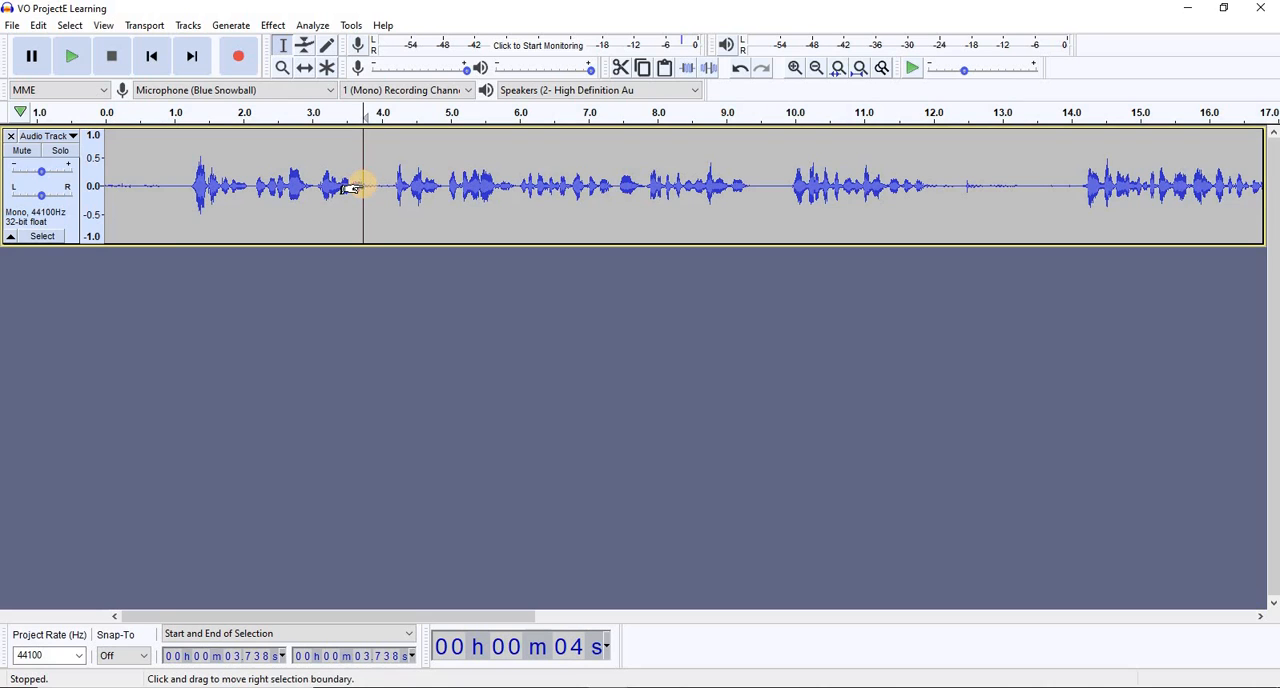
key(ctrl+a)
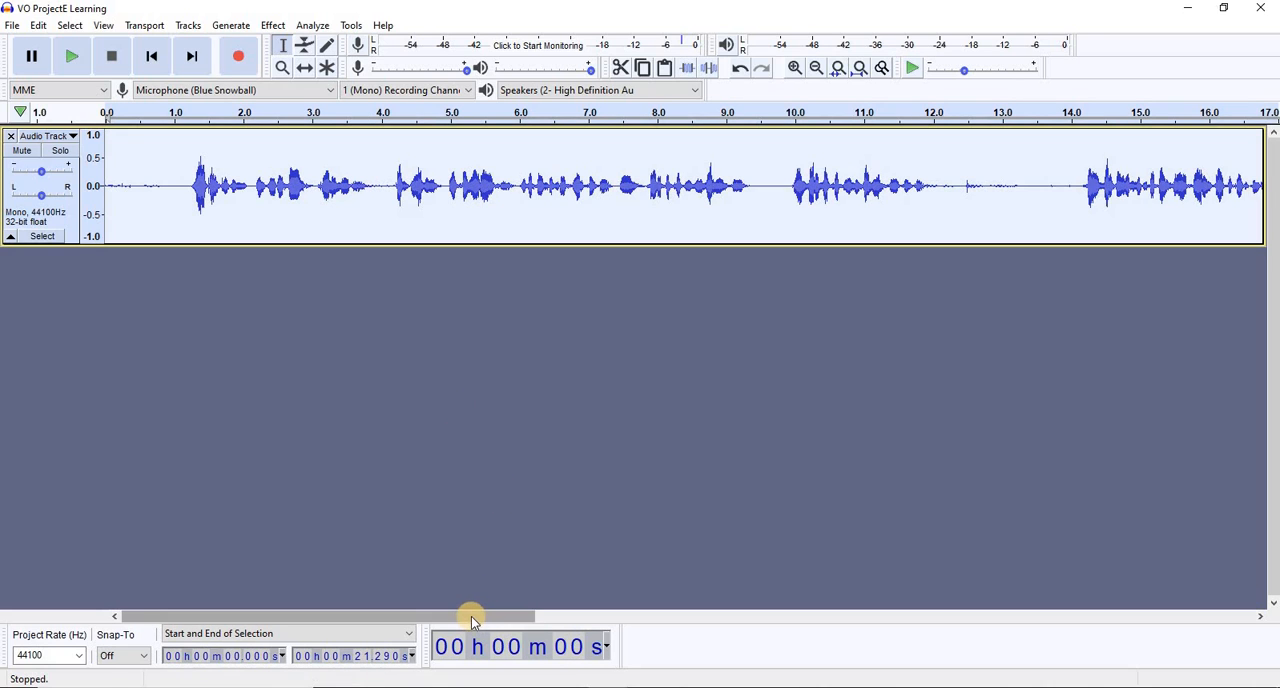
drag(471, 612, 419, 543)
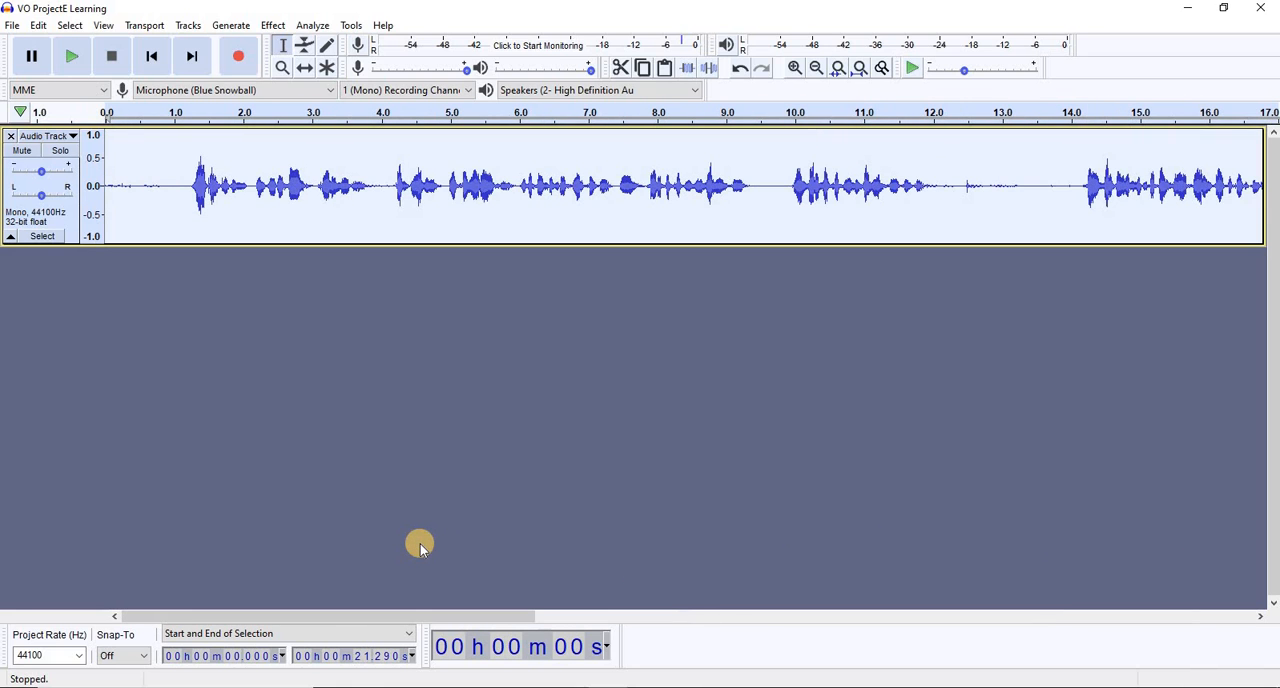
key(space)
key(space)
drag(440, 612, 350, 576)
click(271, 26)
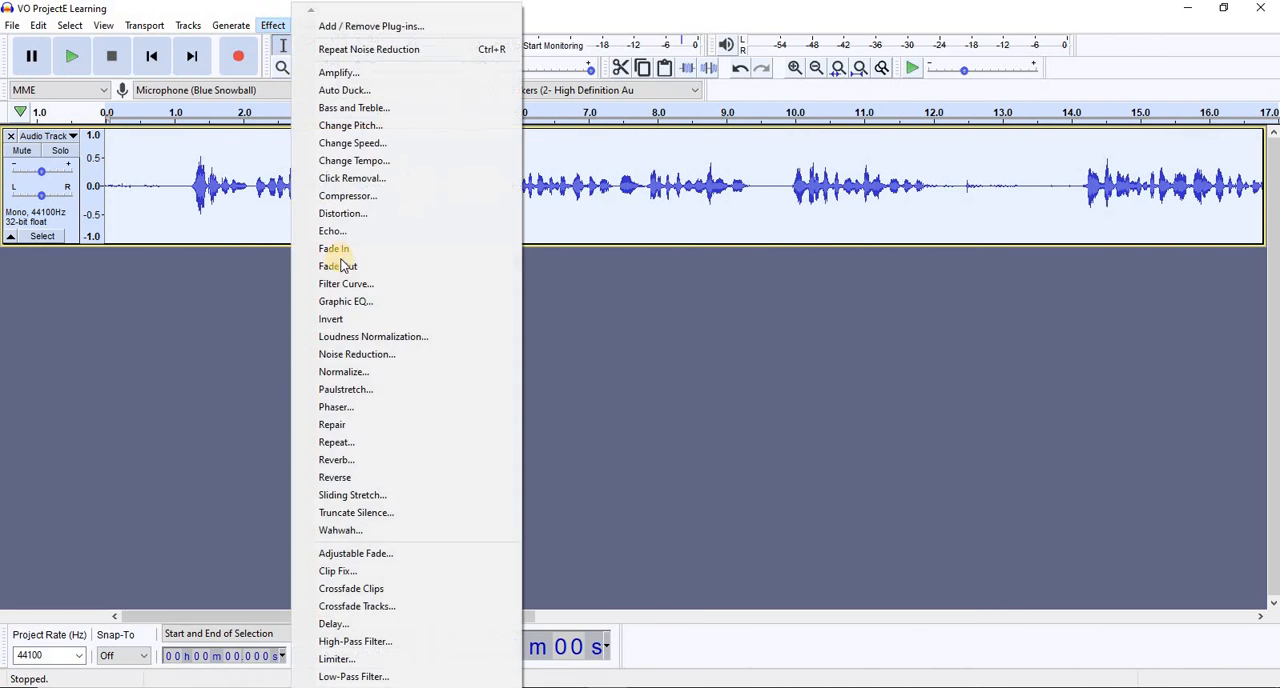
click(337, 355)
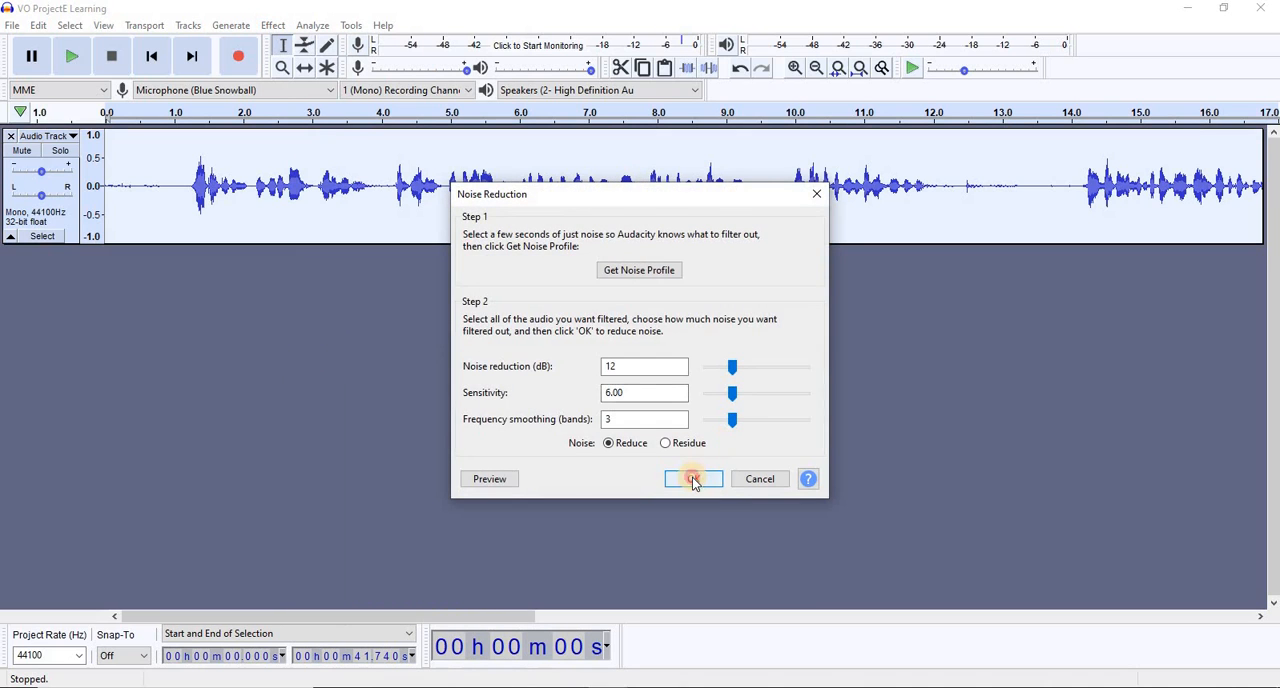
click(694, 479)
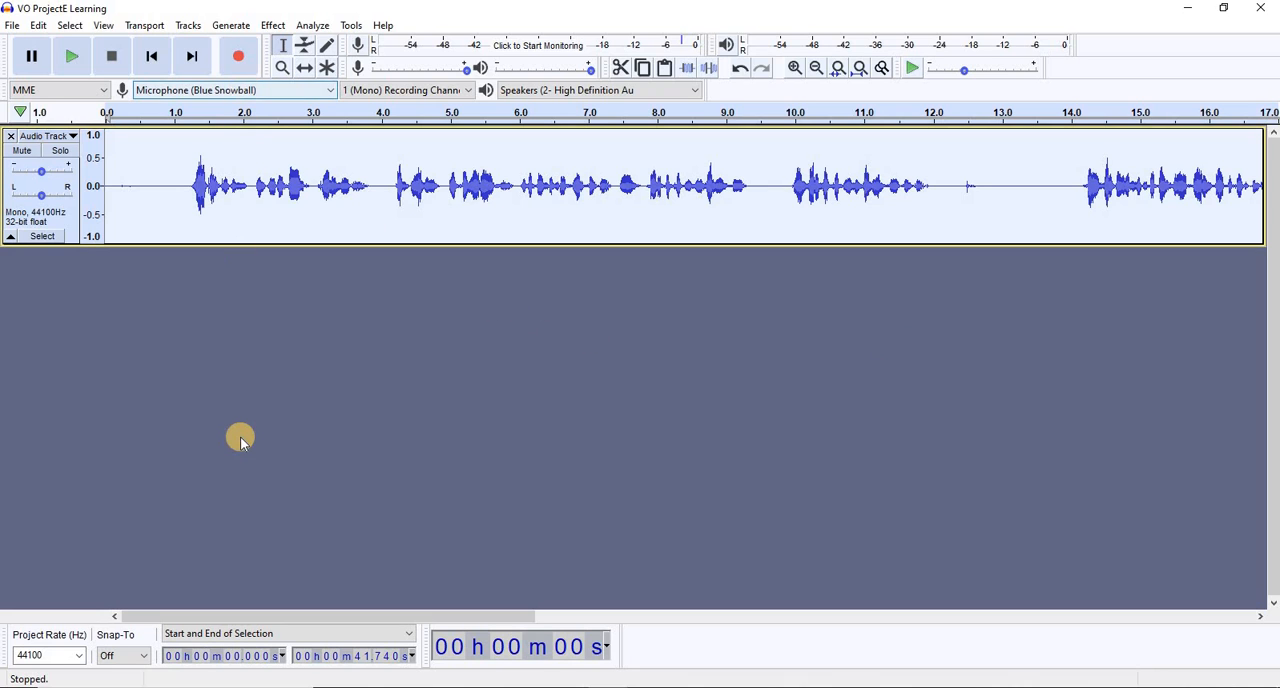
Record about 7 more seconds of voice-over at the end of the existing track and save the project
key(r)
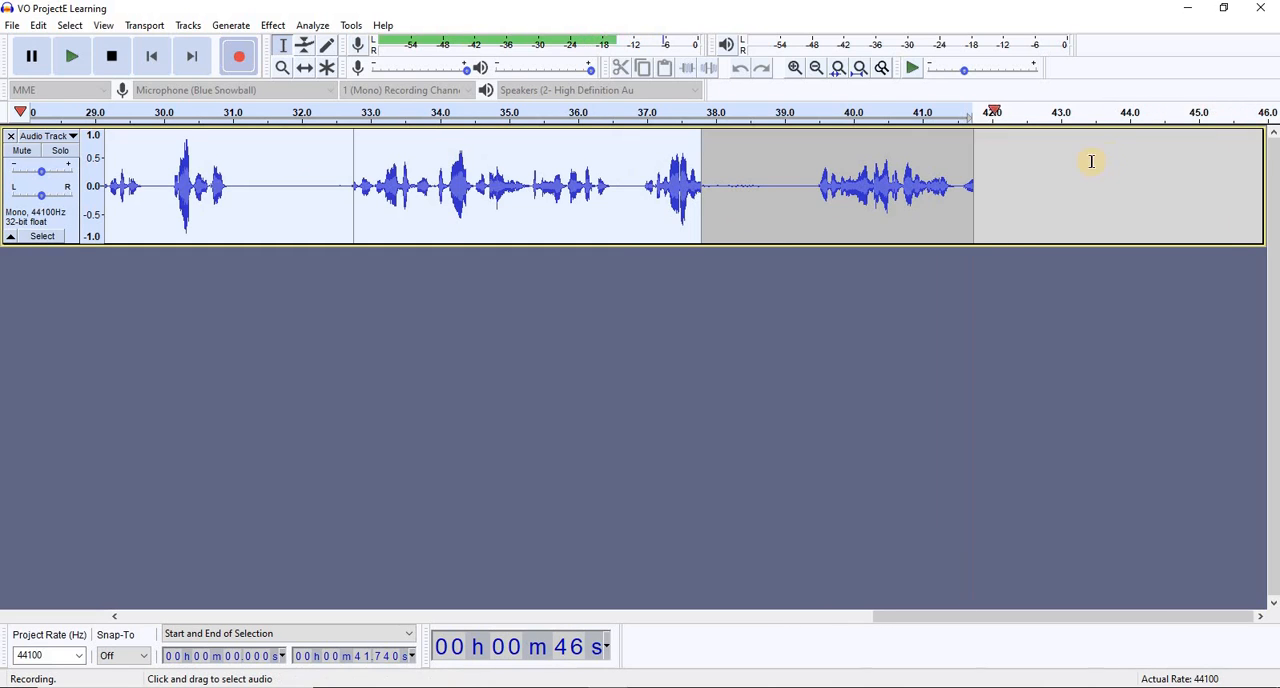
click(111, 62)
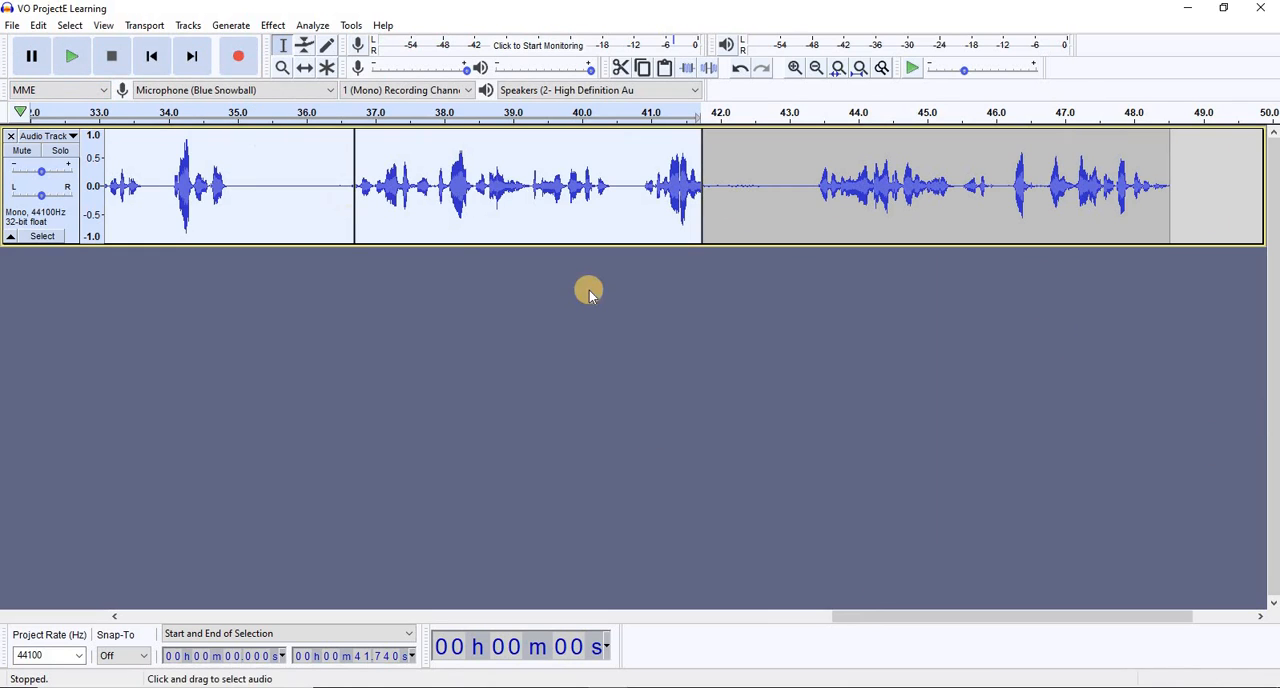
click(12, 25)
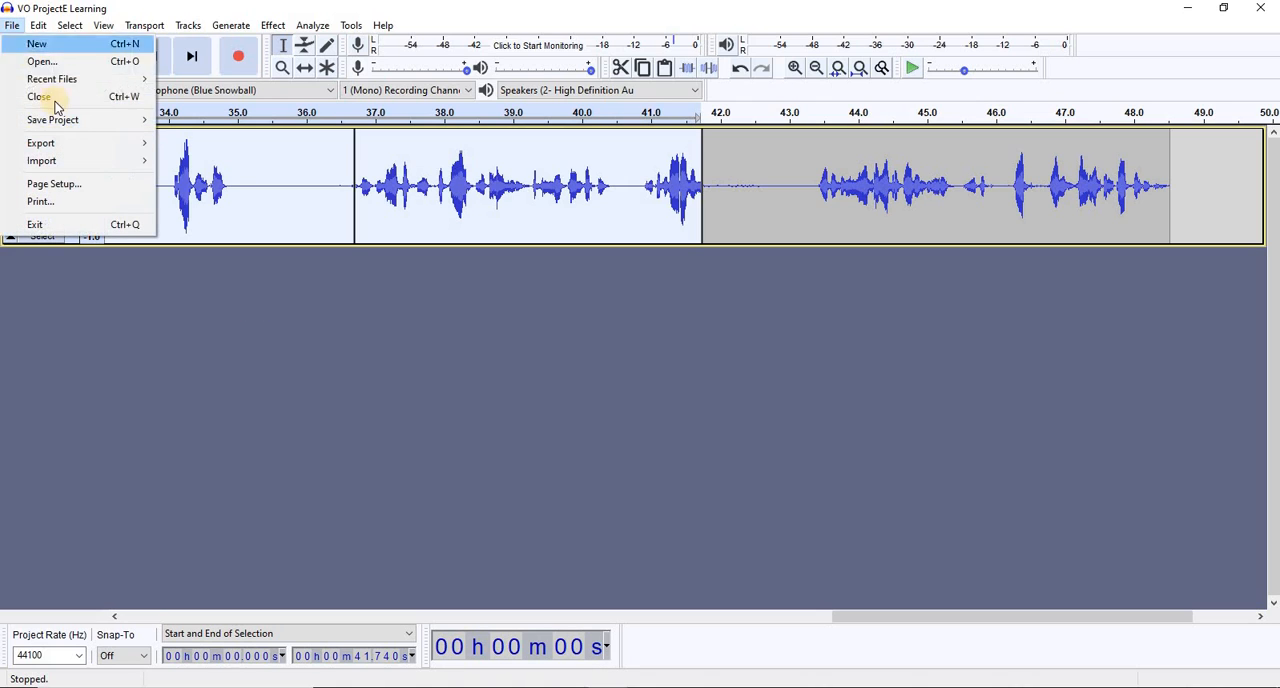
mouse_move(77, 120)
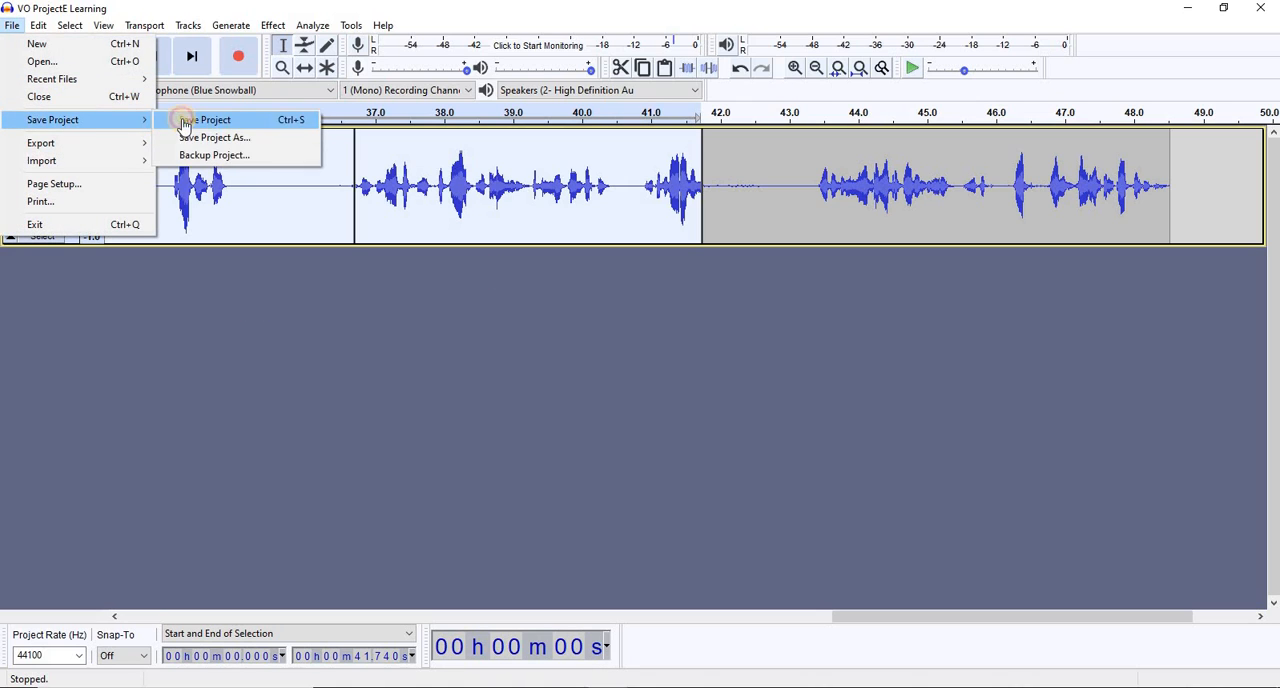
click(197, 121)
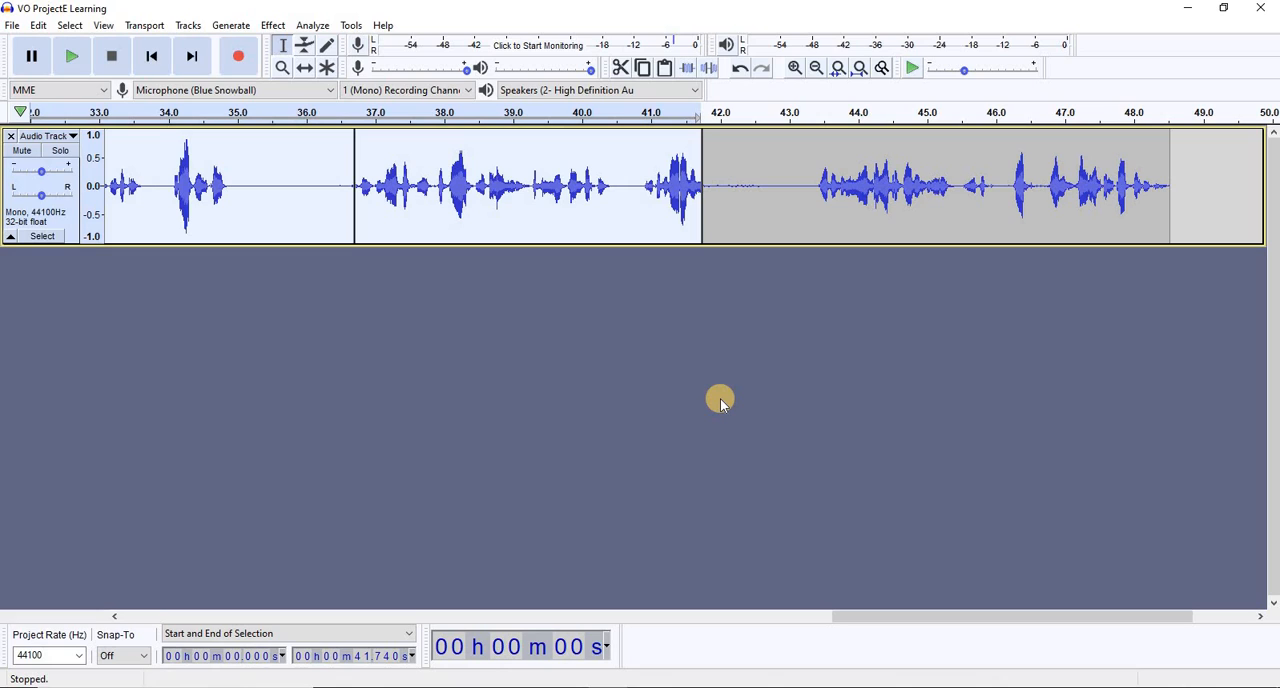